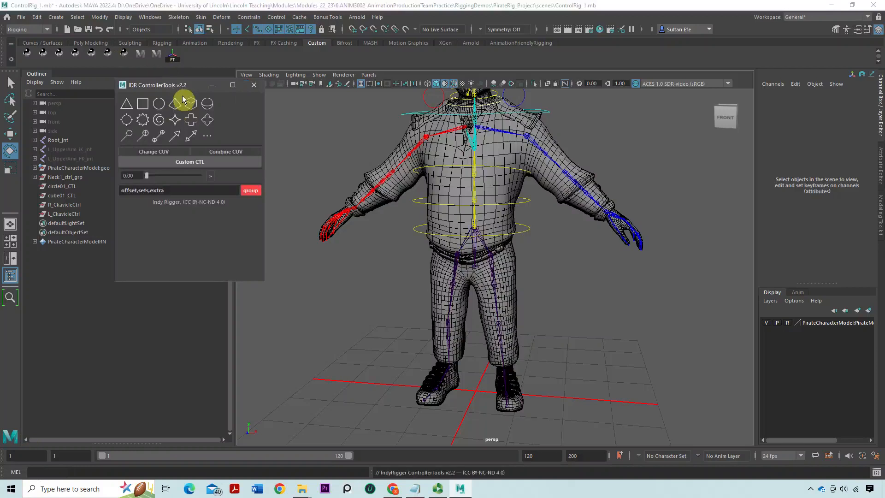
Create a square controller curve, select it, and turn off the display of shape nodes in the Outliner
{"action": "left_click", "coordinate": [145, 112]}
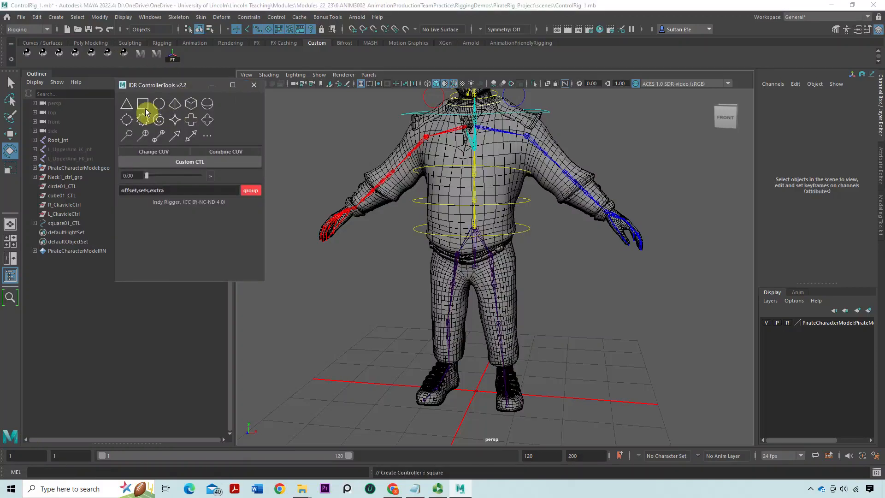
{"action": "left_click", "coordinate": [212, 85]}
{"action": "left_click", "coordinate": [80, 224]}
{"action": "left_click", "coordinate": [35, 82]}
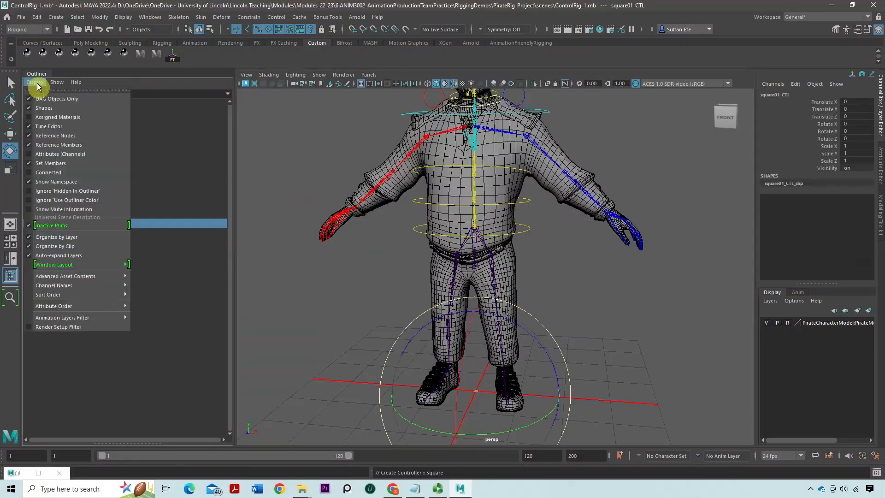
{"action": "left_click", "coordinate": [41, 113]}
Scale the square controller uniformly to about 58 so it surrounds the character's feet
{"action": "scroll", "coordinate": [391, 260], "scroll_direction": "down", "scroll_amount": 3}
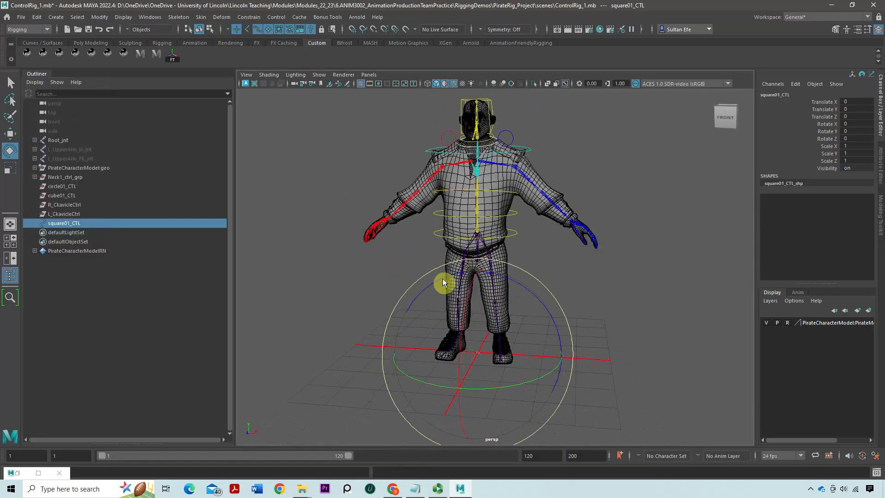
{"action": "key", "text": "r"}
{"action": "left_click_drag", "start_coordinate": [478, 352], "coordinate": [600, 343]}
{"action": "left_click_drag", "start_coordinate": [515, 333], "coordinate": [466, 344], "text": "alt"}
{"action": "left_click_drag", "start_coordinate": [466, 344], "coordinate": [458, 345]}
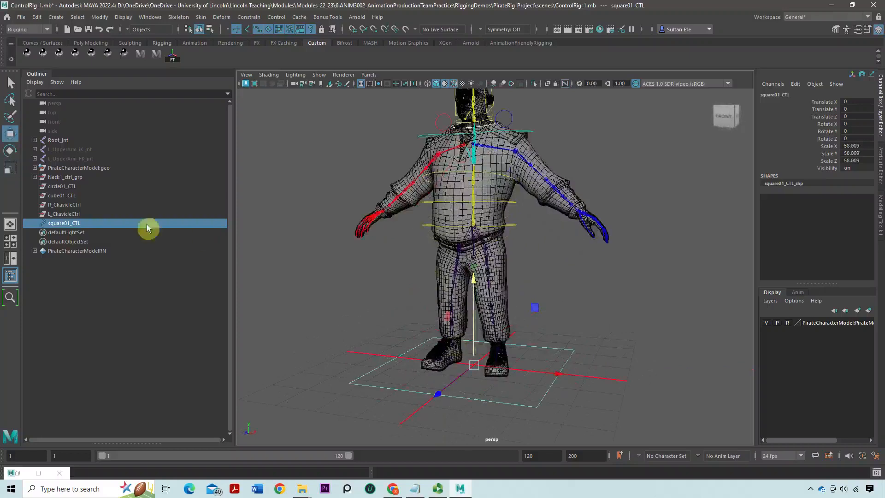
Rename the square controller to Root_Ctrl
{"action": "left_click", "coordinate": [102, 225]}
{"action": "double_click", "coordinate": [102, 225]}
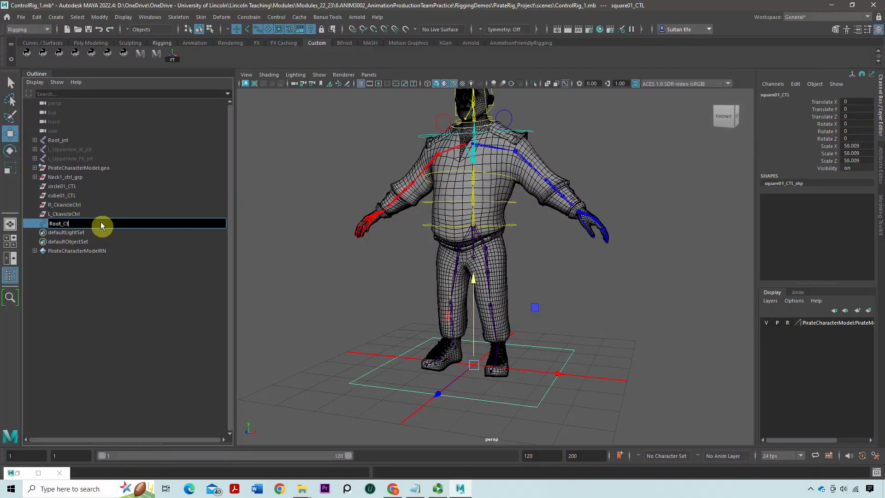
{"action": "key", "text": "Return"}
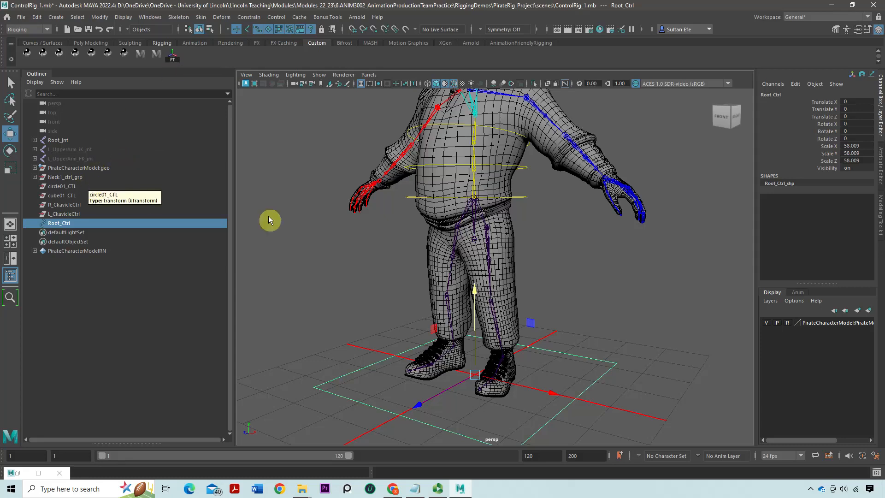
Hide the polygon meshes in the viewport, leaving the joints and control curves displayed
{"action": "left_click", "coordinate": [317, 76]}
{"action": "left_click", "coordinate": [317, 75]}
{"action": "left_click", "coordinate": [340, 172]}
Snap Root_Ctrl straight up onto the root joint, at about 94.18 in Translate Y
{"action": "scroll", "coordinate": [501, 208], "scroll_direction": "down", "scroll_amount": 3}
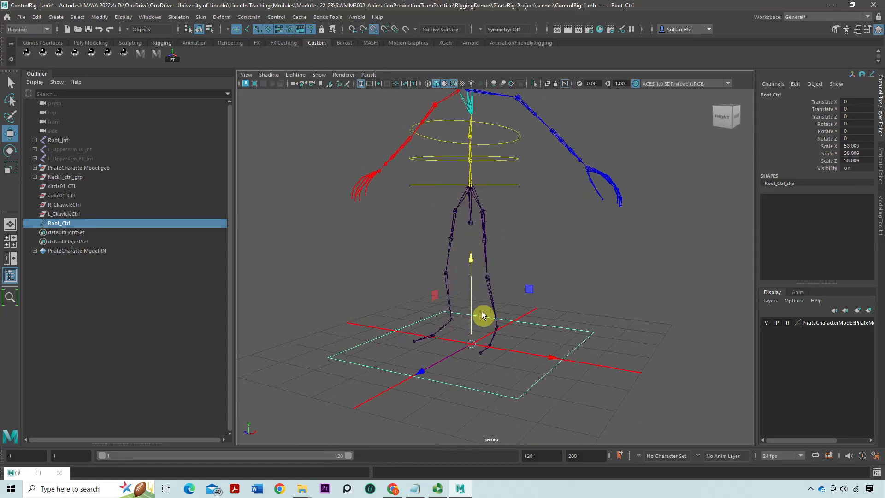
{"action": "left_click_drag", "start_coordinate": [473, 342], "coordinate": [432, 192]}
{"action": "right_click_drag", "start_coordinate": [433, 192], "coordinate": [474, 225], "text": "alt"}
{"action": "middle_click_drag", "start_coordinate": [474, 225], "coordinate": [461, 263], "text": "alt"}
{"action": "mouse_move", "coordinate": [461, 263]}
{"action": "left_mouse_down", "text": "alt"}
{"action": "mouse_move", "coordinate": [446, 268]}
{"action": "mouse_move", "coordinate": [458, 266]}
{"action": "left_mouse_up", "text": "alt"}
{"action": "right_click_drag", "start_coordinate": [458, 267], "coordinate": [403, 259], "text": "alt"}
{"action": "left_click_drag", "start_coordinate": [403, 259], "coordinate": [426, 252], "text": "alt"}
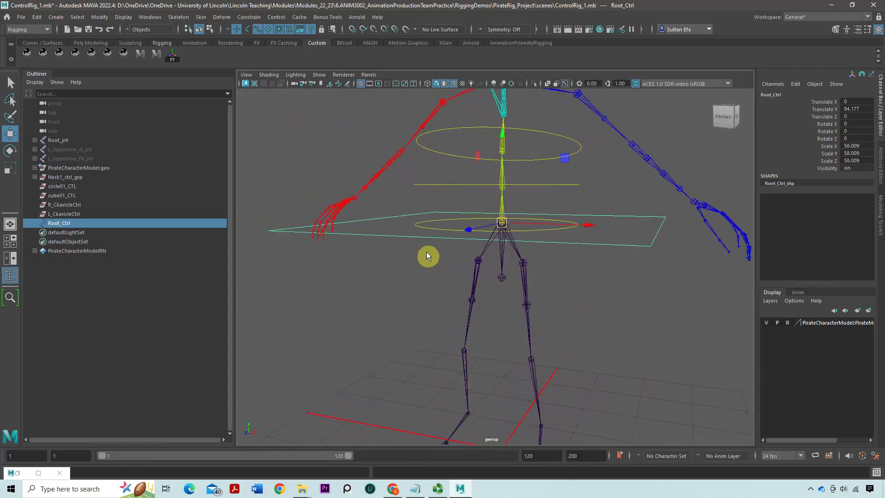
Show the polygon meshes in the viewport again and freeze the transformations of Root_Ctrl
{"action": "left_click", "coordinate": [319, 74]}
{"action": "left_click", "coordinate": [347, 170]}
{"action": "left_click_drag", "start_coordinate": [463, 221], "coordinate": [415, 192], "text": "alt"}
{"action": "left_click", "coordinate": [175, 60]}
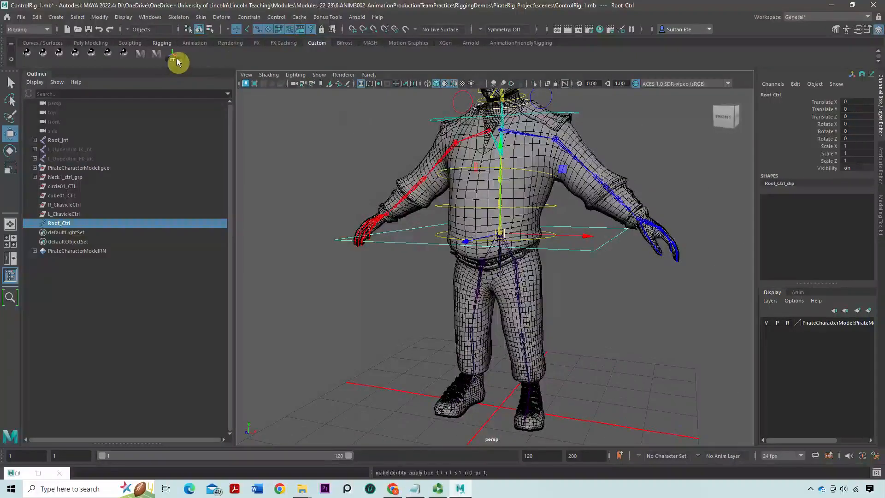
Parent-constrain Root_jnt to Root_Ctrl with Maintain offset on and all translate and rotate axes constrained
{"action": "left_click_drag", "start_coordinate": [245, 92], "coordinate": [270, 176], "text": "alt"}
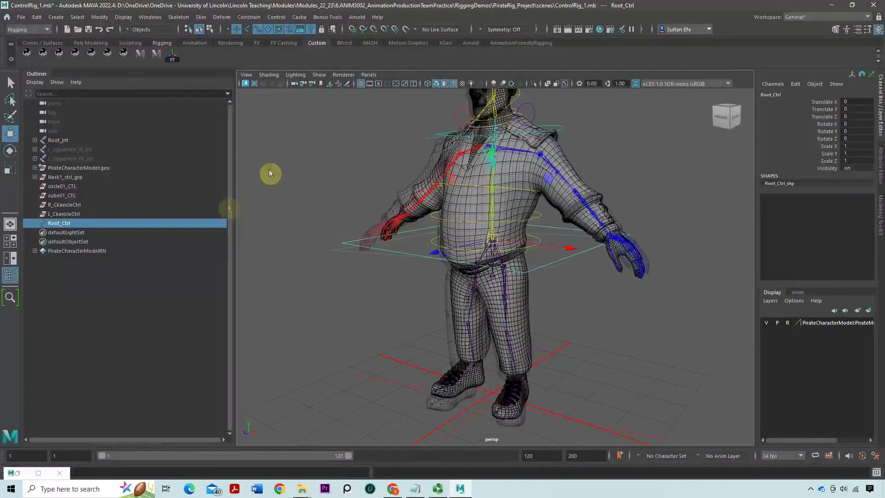
{"action": "left_click_drag", "start_coordinate": [269, 170], "coordinate": [284, 165], "text": "alt"}
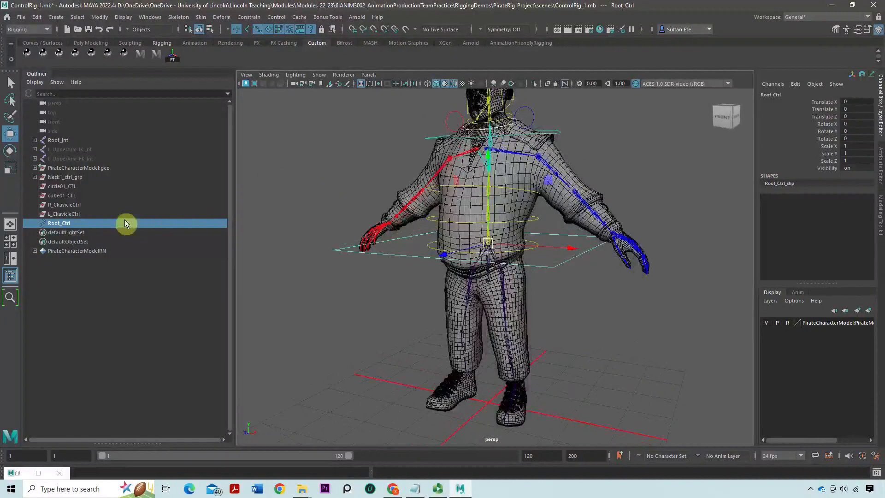
{"action": "left_click", "coordinate": [67, 141], "text": "ctrl"}
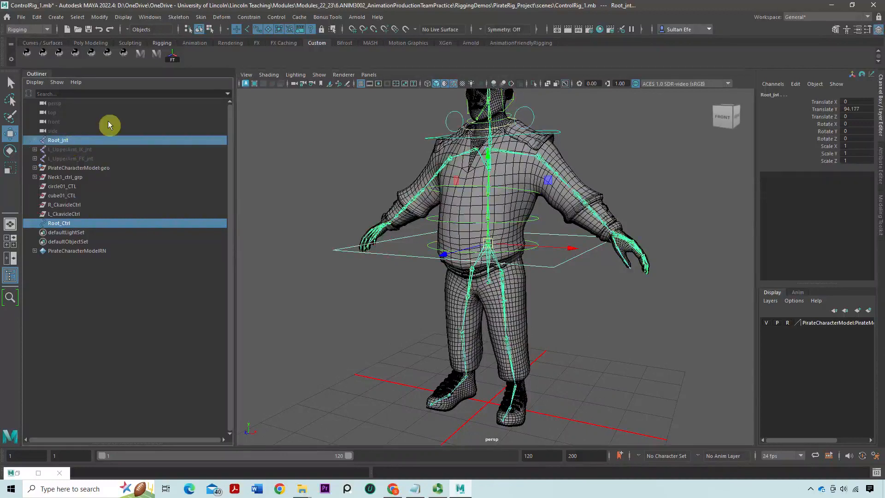
{"action": "left_click", "coordinate": [248, 17]}
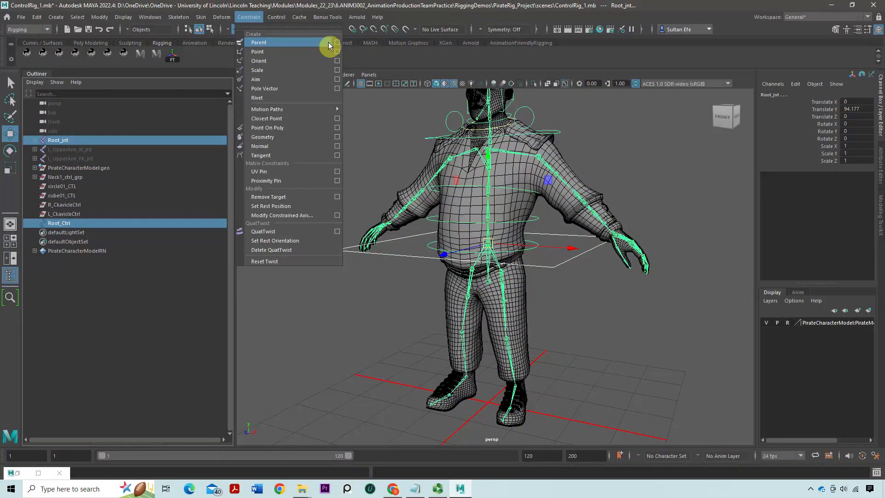
{"action": "left_click", "coordinate": [336, 47]}
{"action": "left_click", "coordinate": [588, 108]}
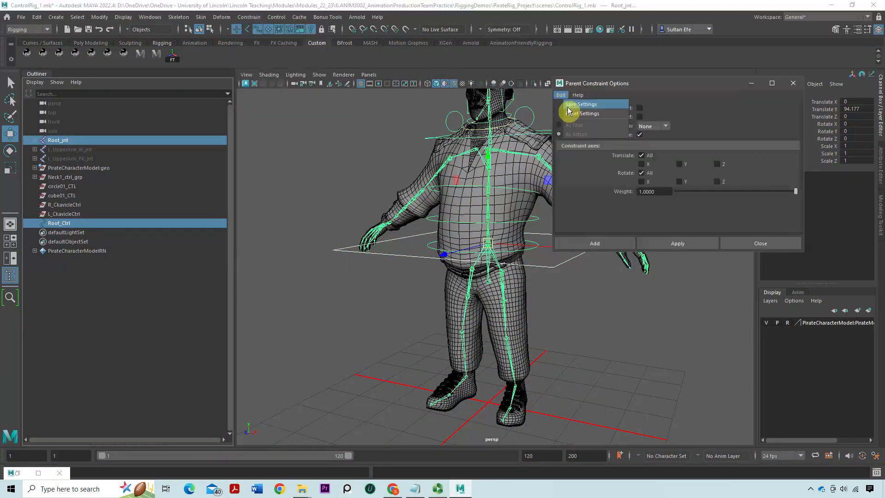
{"action": "left_click", "coordinate": [678, 244]}
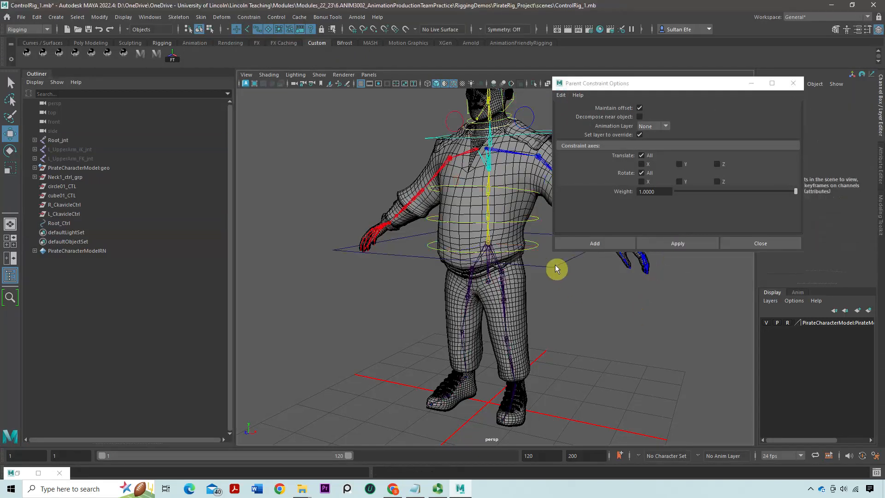
Test the constraint by moving Root_Ctrl, undo the move, and close the Parent Constraint options
{"action": "left_click_drag", "start_coordinate": [527, 265], "coordinate": [336, 233], "text": "alt"}
{"action": "key", "text": "ctrl+z"}
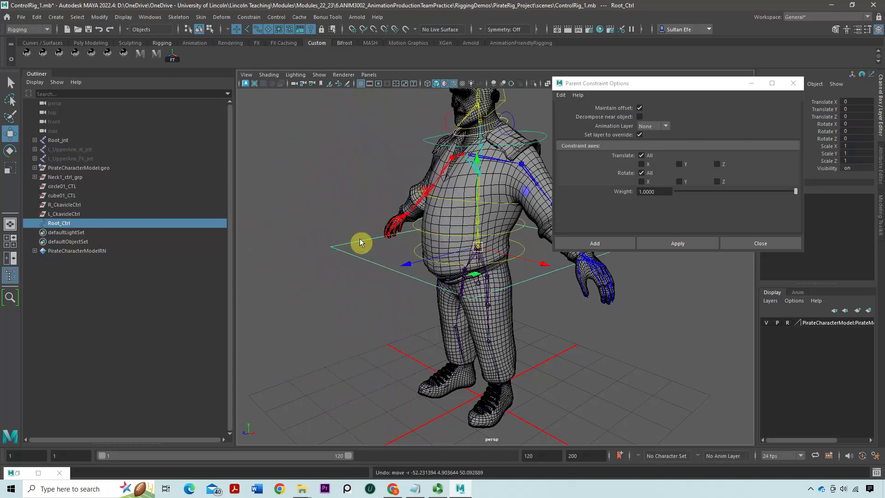
{"action": "left_click", "coordinate": [767, 246]}
Examine the root controller and the pelvis and hip joints from several angles
{"action": "right_click_drag", "start_coordinate": [638, 247], "coordinate": [448, 243], "text": "alt"}
{"action": "left_click_drag", "start_coordinate": [415, 210], "coordinate": [436, 195], "text": "alt"}
{"action": "right_click_drag", "start_coordinate": [436, 194], "coordinate": [491, 263], "text": "alt"}
{"action": "left_click", "coordinate": [492, 263]}
{"action": "left_click_drag", "start_coordinate": [492, 263], "coordinate": [501, 257], "text": "alt"}
{"action": "right_click_drag", "start_coordinate": [501, 256], "coordinate": [524, 284], "text": "alt"}
{"action": "left_click_drag", "start_coordinate": [524, 285], "coordinate": [508, 276], "text": "alt"}
{"action": "right_click_drag", "start_coordinate": [508, 277], "coordinate": [449, 274], "text": "alt"}
{"action": "middle_click_drag", "start_coordinate": [449, 274], "coordinate": [432, 267], "text": "alt"}
{"action": "right_click_drag", "start_coordinate": [432, 266], "coordinate": [483, 229], "text": "alt"}
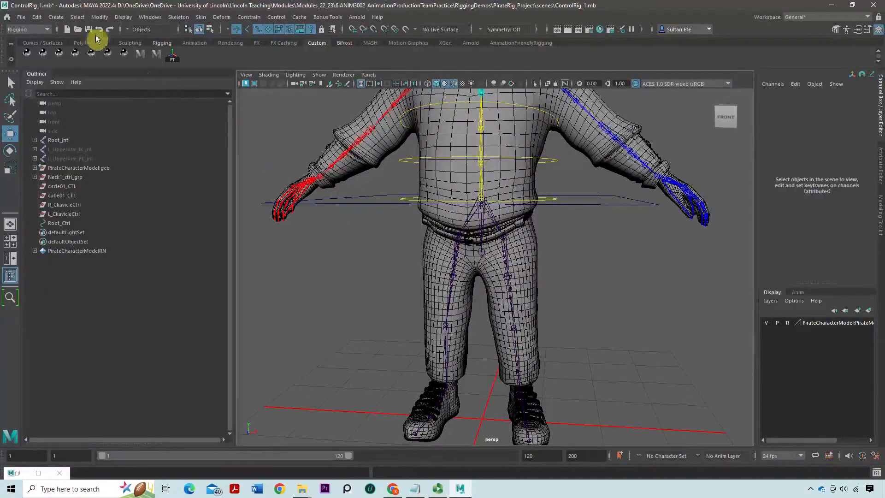
Create a circle controller curve with the controller tools and select it in the Outliner
{"action": "left_click", "coordinate": [156, 55]}
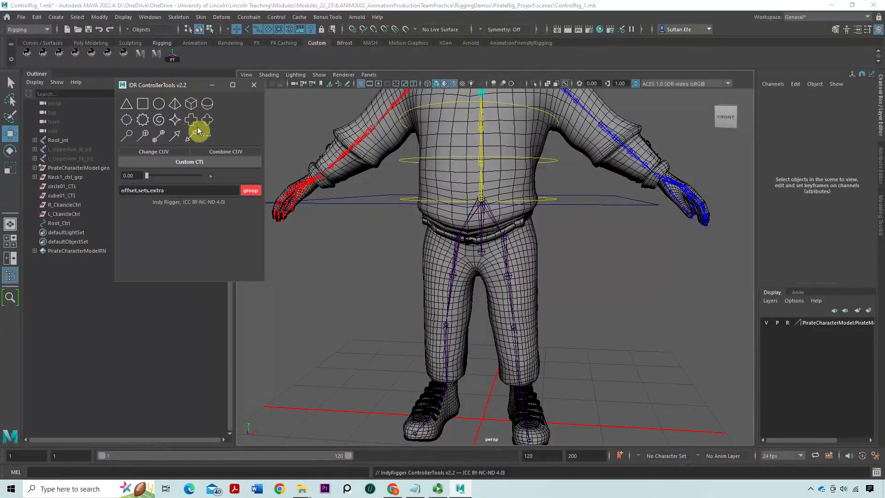
{"action": "left_click", "coordinate": [158, 104]}
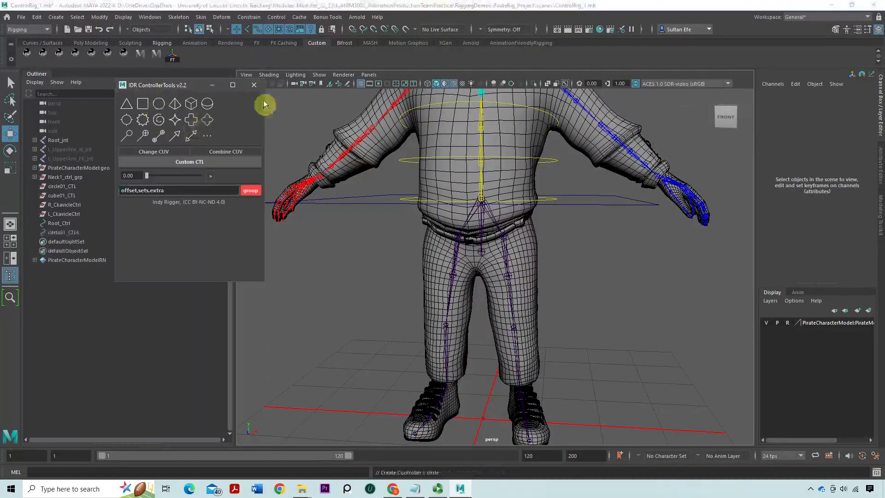
{"action": "left_click", "coordinate": [242, 95]}
{"action": "left_click", "coordinate": [74, 230]}
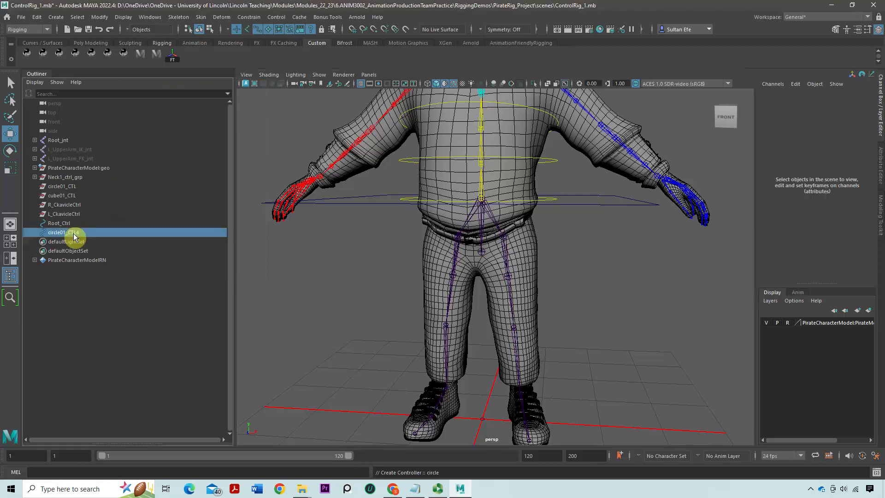
Scale the circle controller uniformly to about 46 so it encloses the character's feet
{"action": "middle_click_drag", "start_coordinate": [558, 331], "coordinate": [534, 318], "text": "alt"}
{"action": "key", "text": "r"}
{"action": "left_click_drag", "start_coordinate": [462, 405], "coordinate": [625, 408]}
{"action": "scroll", "coordinate": [470, 374], "scroll_direction": "down", "scroll_amount": 4}
{"action": "scroll", "coordinate": [471, 373], "scroll_direction": "down", "scroll_amount": 1}
{"action": "left_click_drag", "start_coordinate": [479, 353], "coordinate": [469, 356], "text": "alt"}
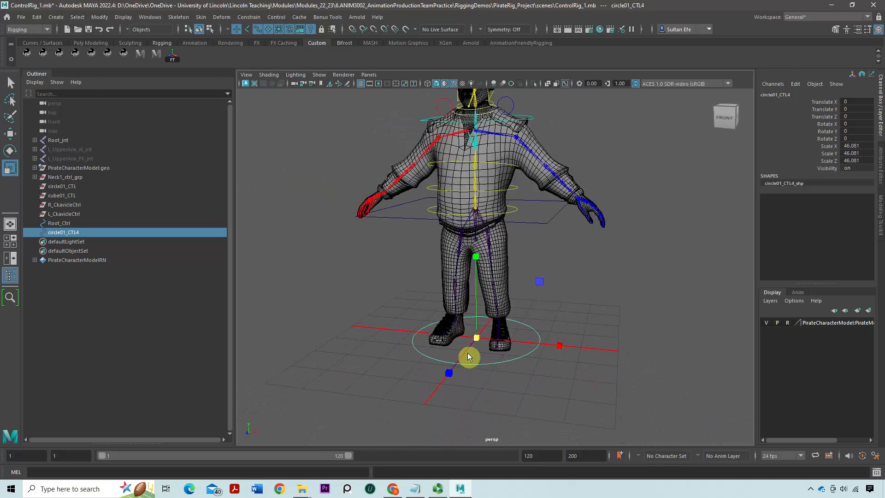
{"action": "left_click_drag", "start_coordinate": [508, 257], "coordinate": [443, 270], "text": "alt"}
Rename the circle controller to Pelvis_ctrl and freeze its transformations
{"action": "double_click", "coordinate": [95, 233]}
{"action": "type", "text": "P"}
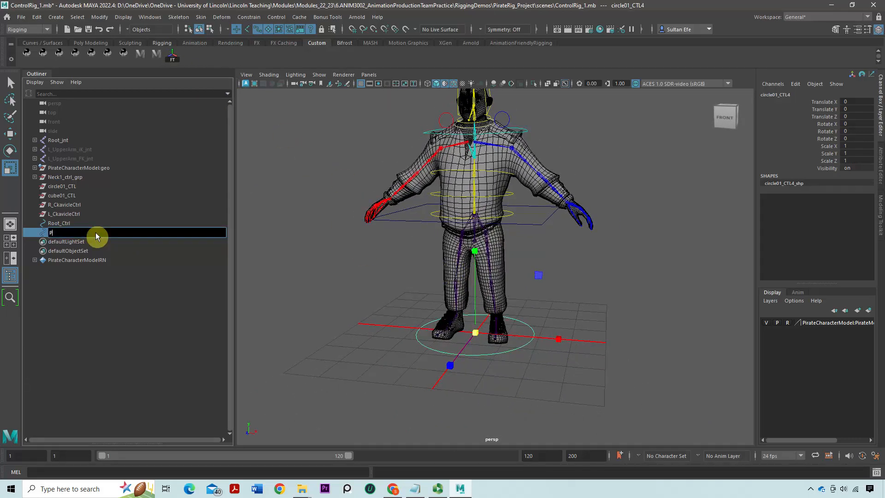
{"action": "type", "text": "elvis_ctrl"}
{"action": "key", "text": "Return"}
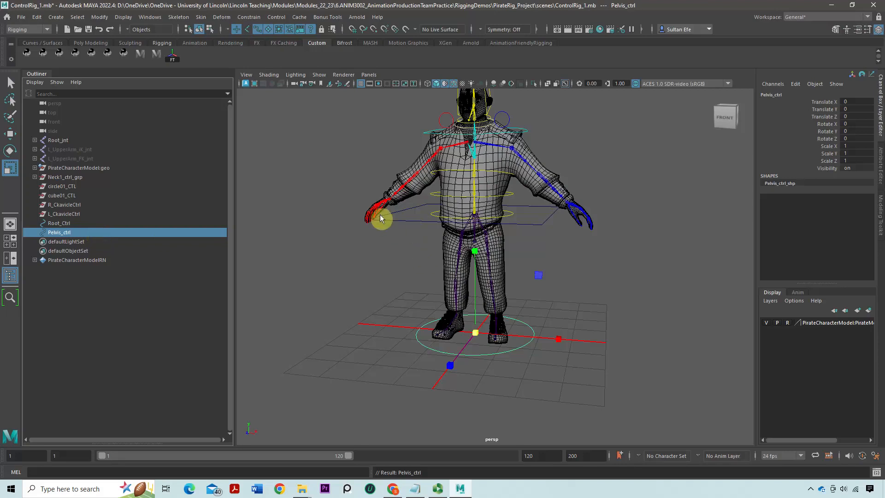
Turn on the display of shape nodes in the Outliner and select Pelvis_ctrl_shp under Pelvis_ctrl
{"action": "scroll", "coordinate": [431, 273], "scroll_direction": "up", "scroll_amount": 5}
{"action": "left_click_drag", "start_coordinate": [427, 271], "coordinate": [424, 265], "text": "alt"}
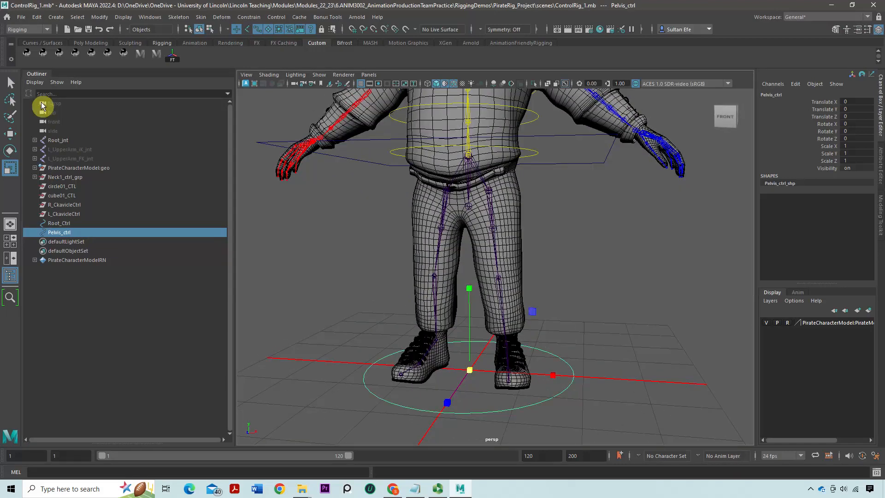
{"action": "left_click", "coordinate": [40, 85]}
{"action": "left_click", "coordinate": [47, 119]}
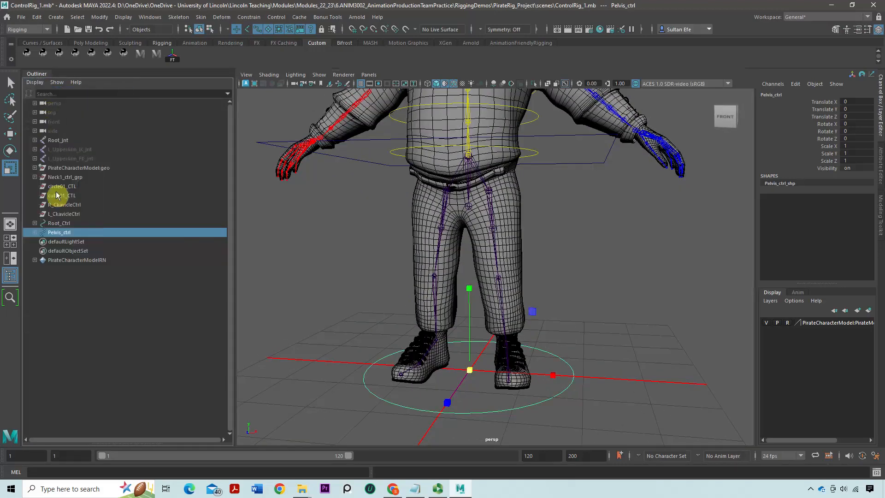
{"action": "left_click", "coordinate": [35, 233]}
{"action": "left_click", "coordinate": [67, 242]}
Add the pelvis joint to the selection and parent the shape onto it with the MEL command parent -r -s
{"action": "scroll", "coordinate": [390, 302], "scroll_direction": "down", "scroll_amount": 2}
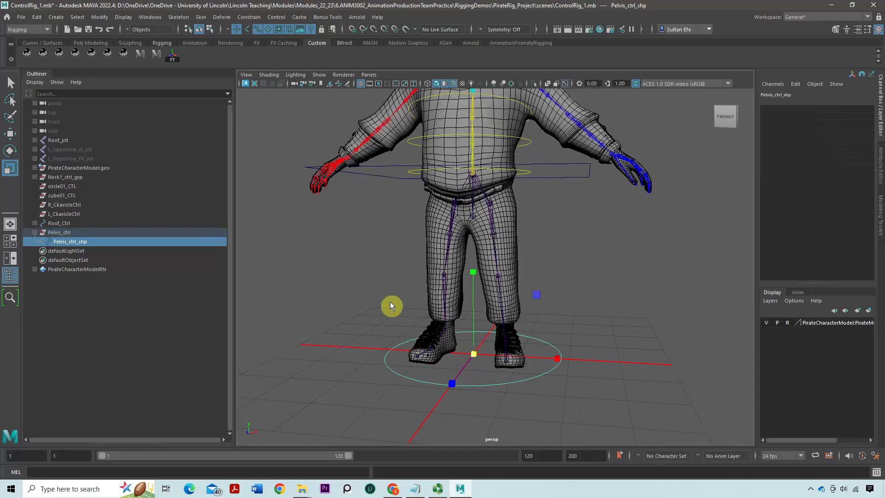
{"action": "left_click_drag", "start_coordinate": [390, 302], "coordinate": [388, 305], "text": "alt"}
{"action": "scroll", "coordinate": [388, 305], "scroll_direction": "up", "scroll_amount": 2}
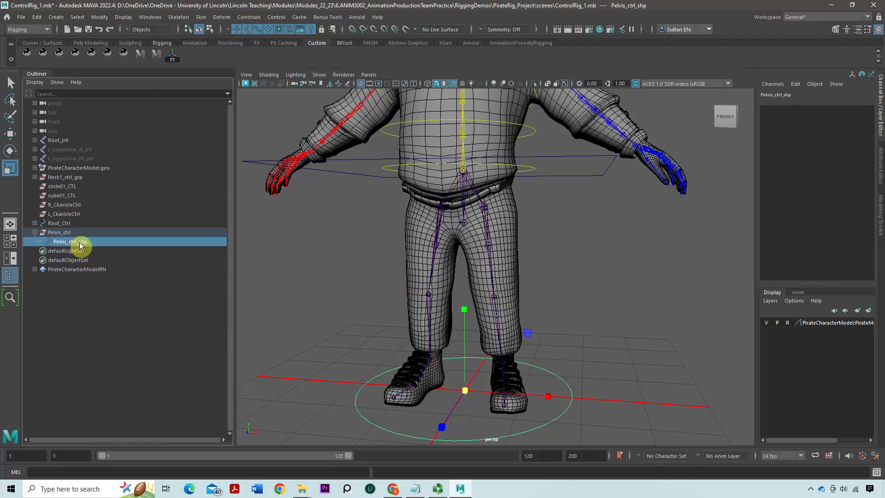
{"action": "left_click", "coordinate": [462, 206]}
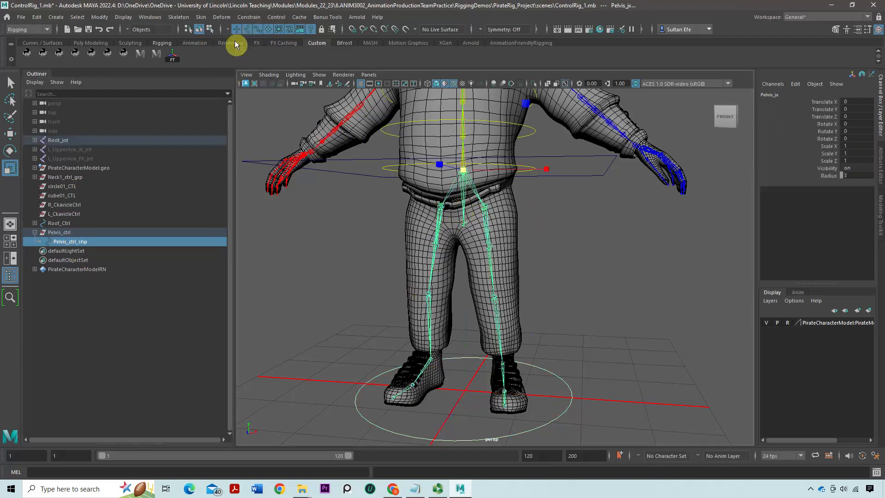
{"action": "left_click", "coordinate": [148, 475]}
{"action": "type", "text": "parent -r -s"}
{"action": "key", "text": "Return"}
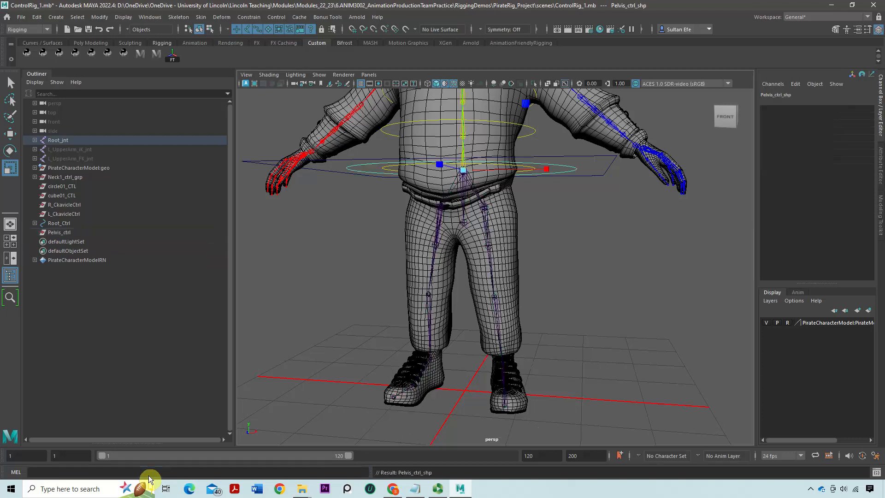
Select all the CVs of the pelvis control curve and move them down slightly below the root controller
{"action": "scroll", "coordinate": [352, 289], "scroll_direction": "up", "scroll_amount": 5}
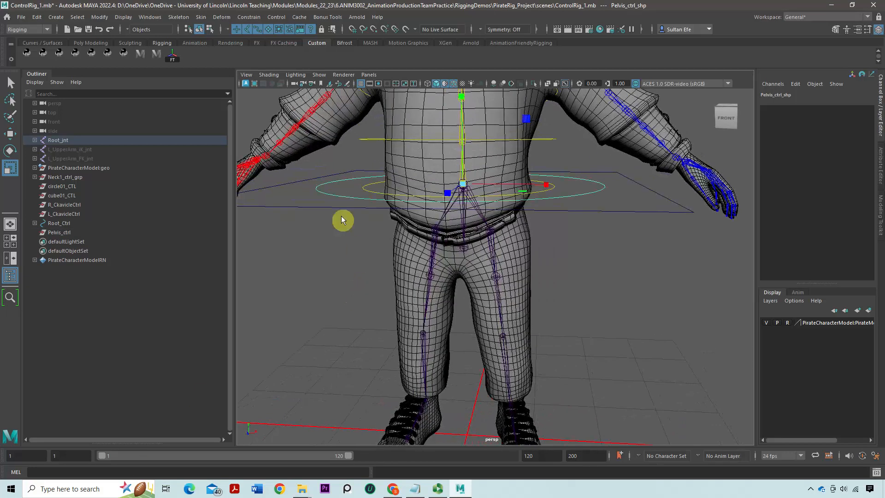
{"action": "left_click", "coordinate": [335, 199]}
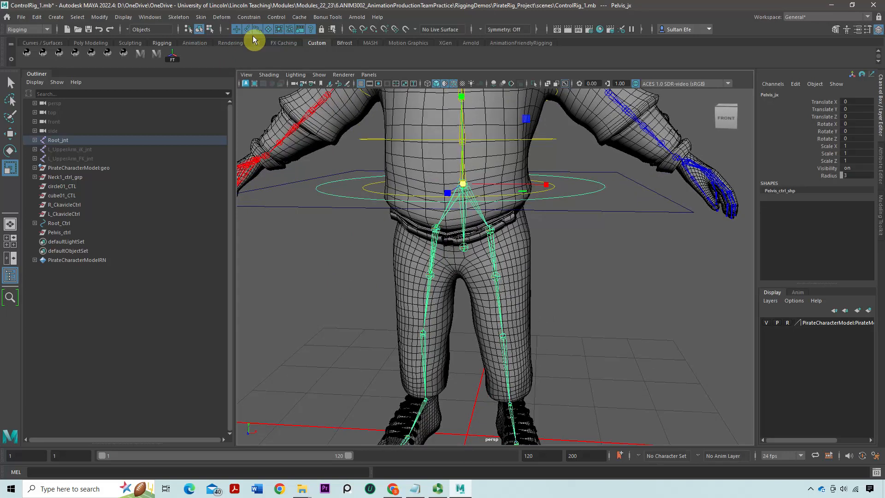
{"action": "left_click_drag", "start_coordinate": [423, 210], "coordinate": [347, 183], "text": "alt"}
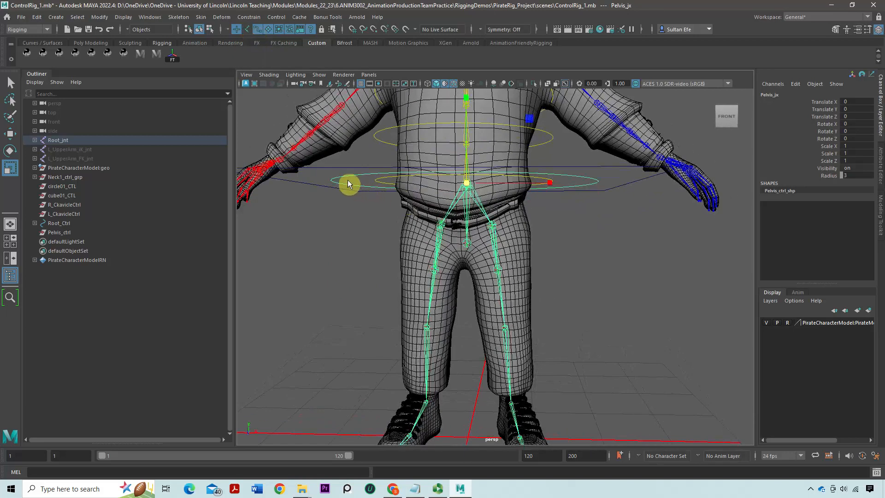
{"action": "left_click", "coordinate": [294, 174]}
{"action": "left_click_drag", "start_coordinate": [377, 220], "coordinate": [329, 185], "text": "alt"}
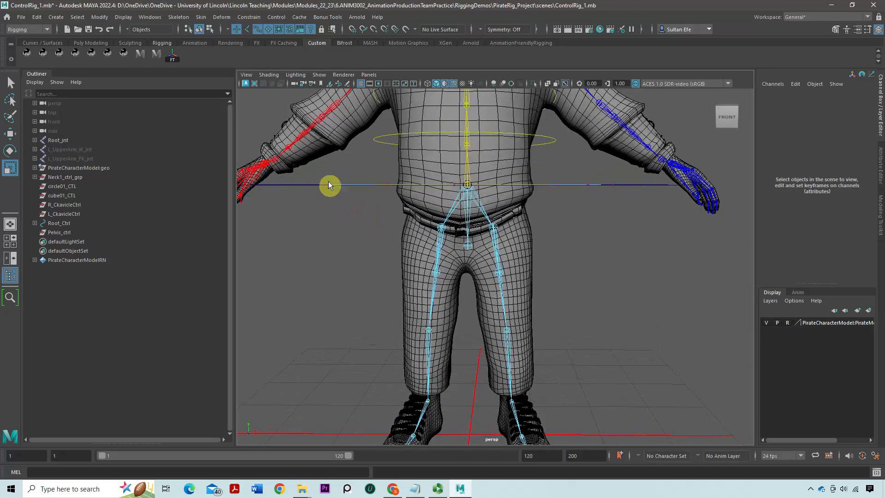
{"action": "left_click_drag", "start_coordinate": [548, 221], "coordinate": [636, 228]}
{"action": "key", "text": "w"}
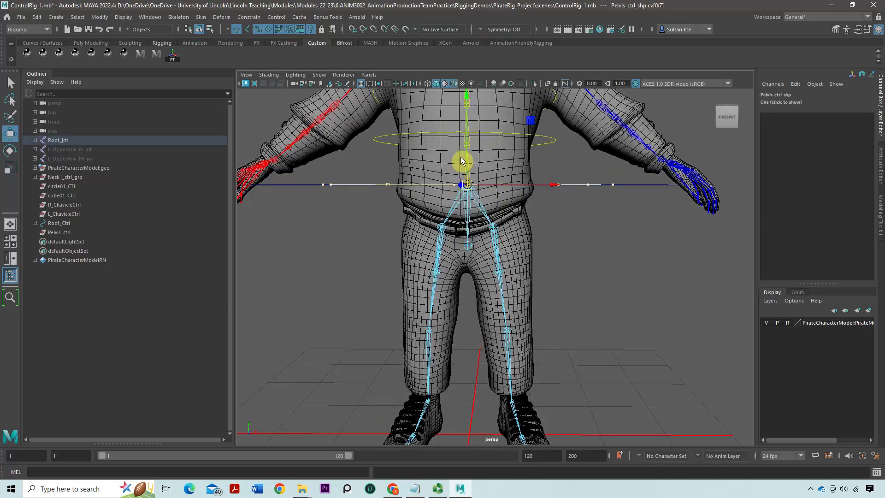
{"action": "left_click_drag", "start_coordinate": [469, 140], "coordinate": [418, 211]}
{"action": "right_click_drag", "start_coordinate": [418, 211], "coordinate": [467, 269], "text": "alt"}
{"action": "left_click_drag", "start_coordinate": [467, 269], "coordinate": [412, 226], "text": "alt"}
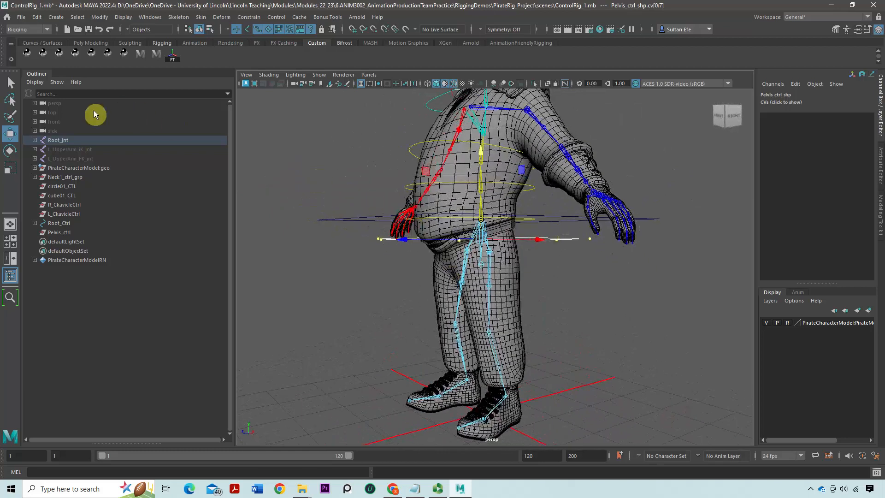
Set the Rotate tool's step snap to Relative and rotate the pelvis control curve's CVs until the circle stands upright facing front
{"action": "double_click", "coordinate": [9, 152]}
{"action": "left_click", "coordinate": [143, 252]}
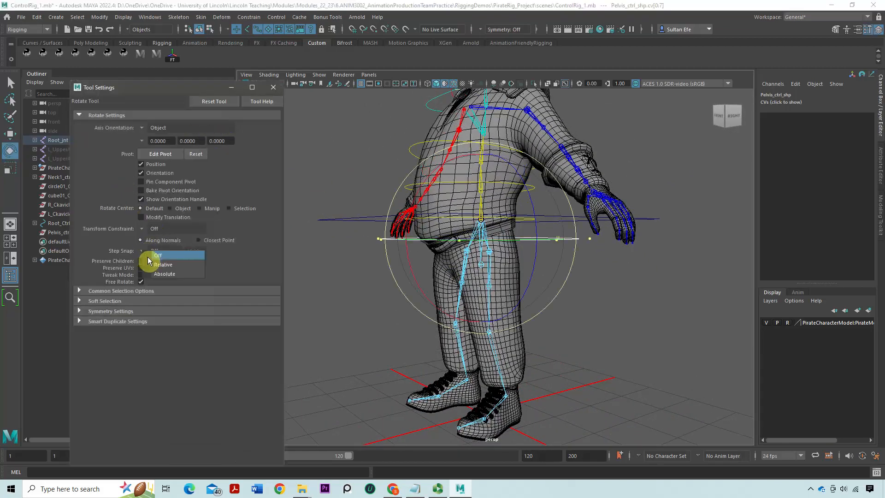
{"action": "left_click", "coordinate": [156, 269]}
{"action": "left_click_drag", "start_coordinate": [430, 180], "coordinate": [445, 241]}
{"action": "left_click", "coordinate": [274, 87]}
{"action": "left_click", "coordinate": [392, 191]}
{"action": "left_click_drag", "start_coordinate": [391, 191], "coordinate": [430, 191], "text": "alt"}
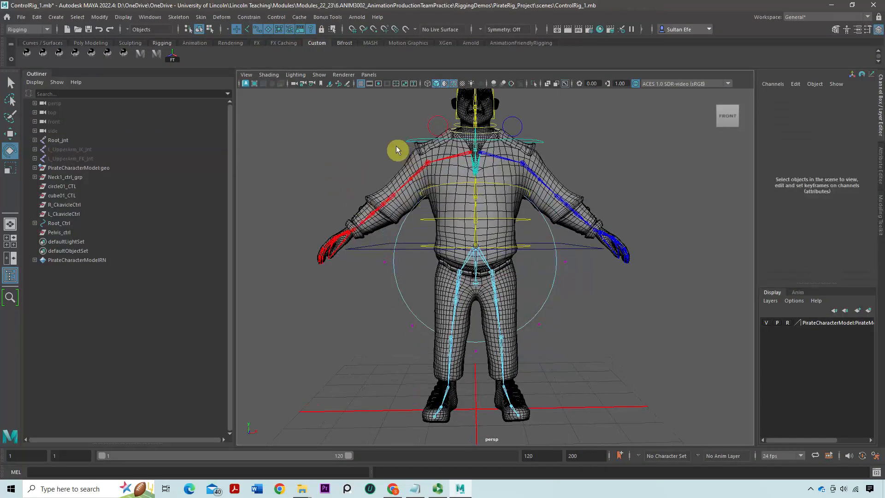
Start selecting the pelvis circle's CVs and hide the polygon geometry in the viewport
{"action": "left_click_drag", "start_coordinate": [500, 194], "coordinate": [500, 193]}
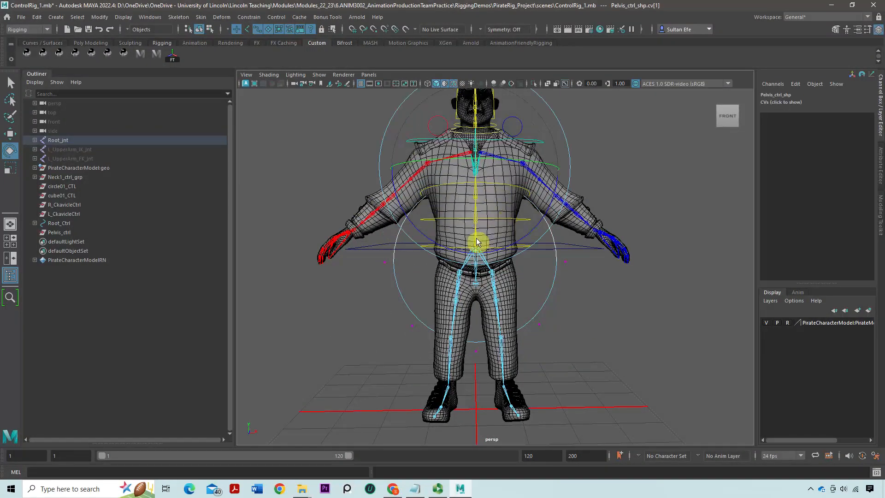
{"action": "left_click", "coordinate": [310, 78]}
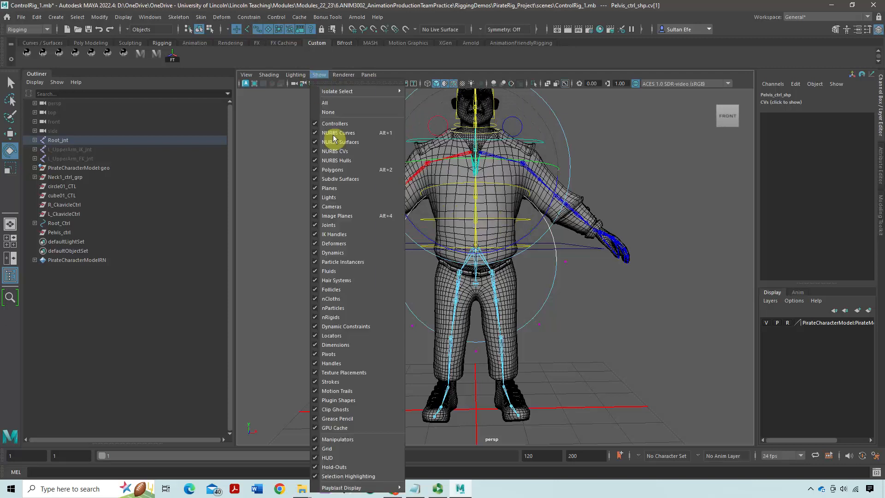
{"action": "left_click", "coordinate": [351, 178]}
{"action": "left_click", "coordinate": [383, 187]}
Select the top and bottom middle CVs of the pelvis circle and scale them vertically towards each other to pinch the centre
{"action": "left_click_drag", "start_coordinate": [467, 174], "coordinate": [505, 242]}
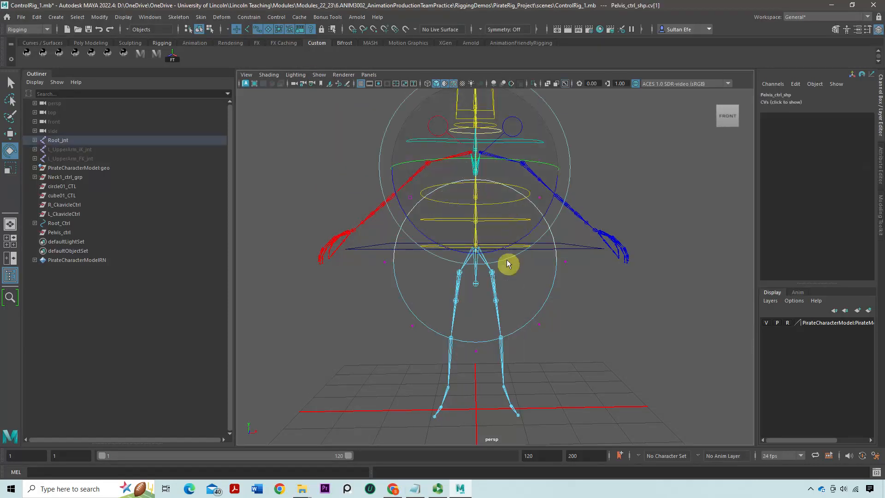
{"action": "left_click_drag", "start_coordinate": [463, 325], "coordinate": [496, 370], "text": "shift"}
{"action": "key", "text": "r"}
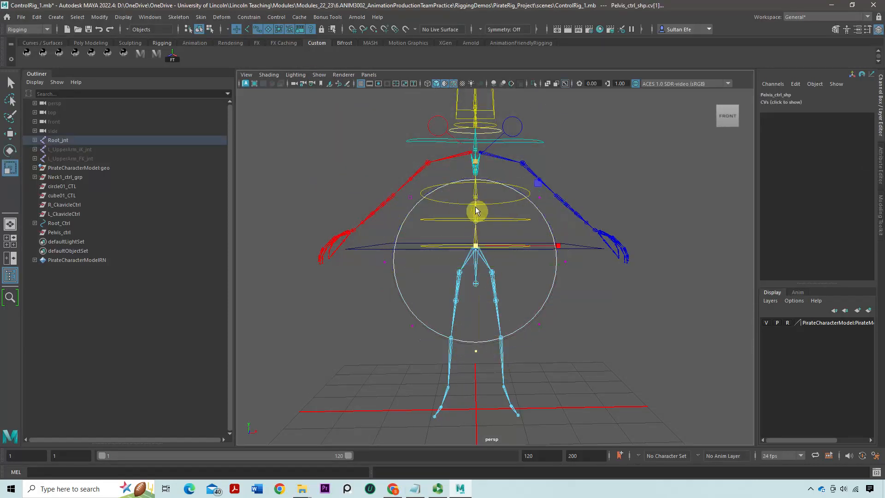
{"action": "left_click_drag", "start_coordinate": [474, 165], "coordinate": [482, 231]}
Select all CVs of the pinched pelvis curve, flatten and lower them to hip height, and show the polygon geometry again
{"action": "left_click_drag", "start_coordinate": [326, 173], "coordinate": [581, 323]}
{"action": "left_click_drag", "start_coordinate": [476, 192], "coordinate": [477, 220]}
{"action": "key", "text": "w"}
{"action": "left_click", "coordinate": [319, 74]}
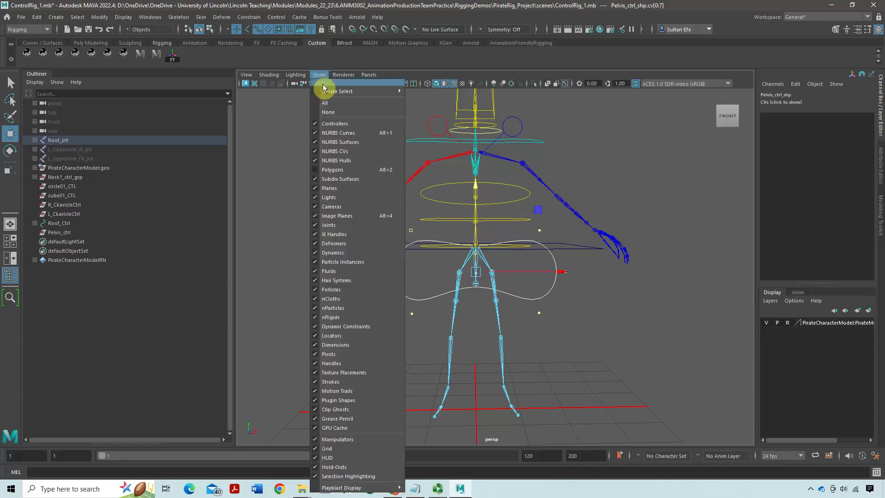
{"action": "left_click", "coordinate": [348, 170]}
Scale the whole pelvis curve down uniformly and lower it slightly over the hips in wireframe display
{"action": "key", "text": "r"}
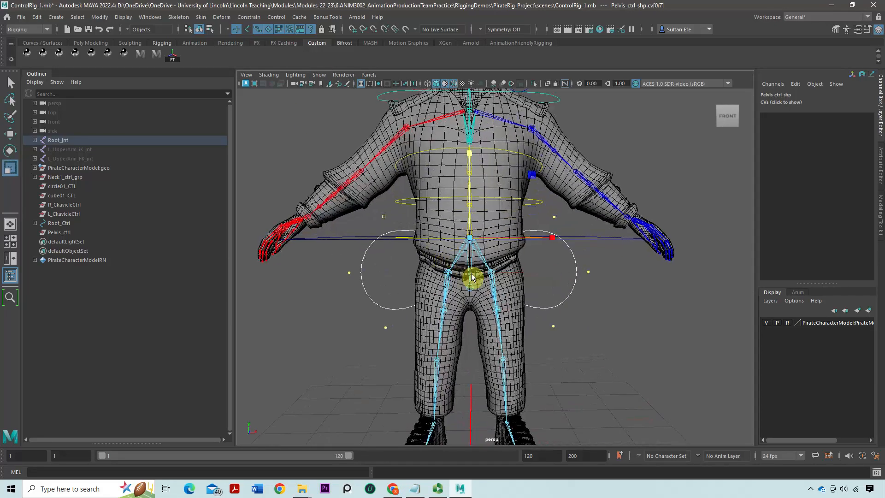
{"action": "left_click_drag", "start_coordinate": [473, 251], "coordinate": [433, 246]}
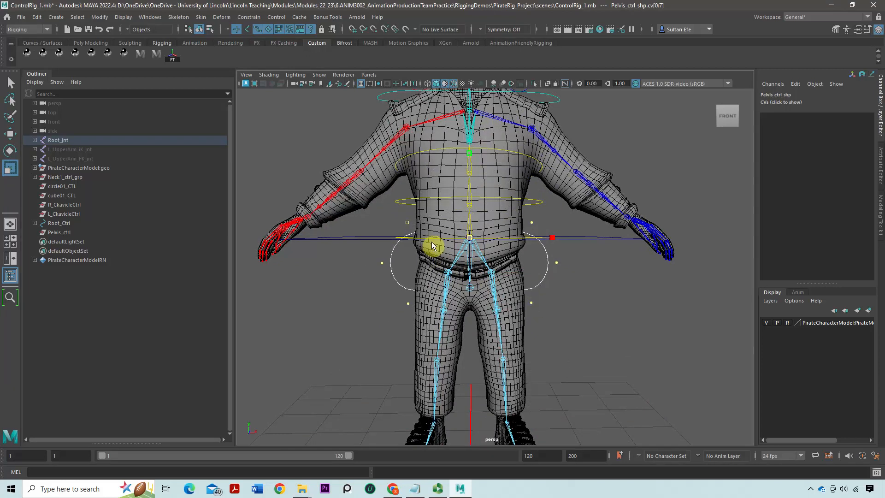
{"action": "key", "text": "4"}
{"action": "key", "text": "w"}
{"action": "left_click_drag", "start_coordinate": [470, 225], "coordinate": [470, 217]}
Flatten the pelvis curve vertically into a thin loop around the hips, checking it from the back
{"action": "key", "text": "r"}
{"action": "left_click_drag", "start_coordinate": [470, 160], "coordinate": [470, 216]}
{"action": "key", "text": "w"}
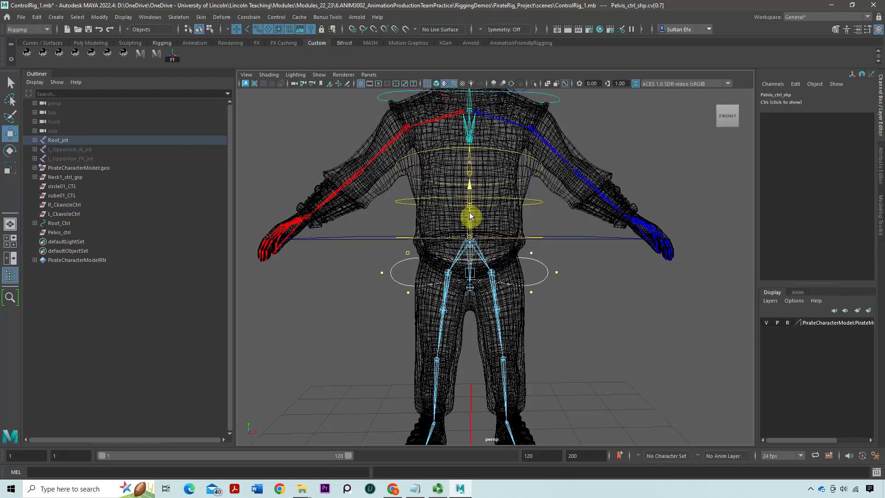
{"action": "key", "text": "r"}
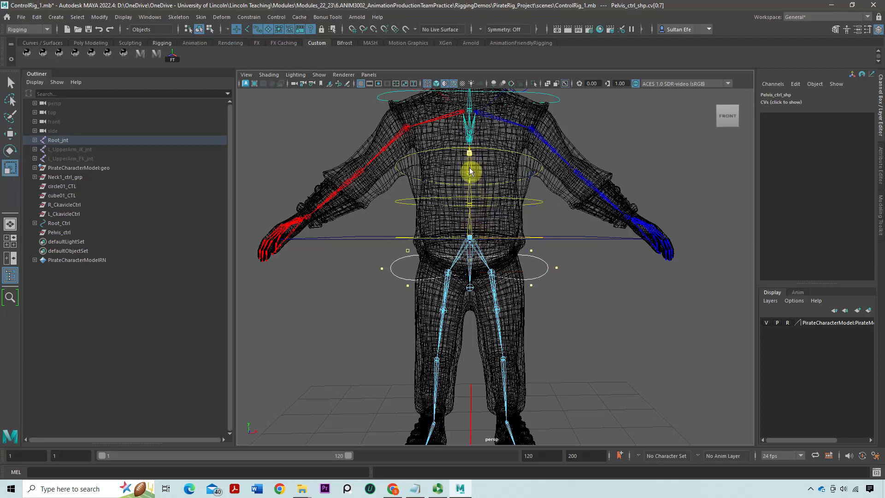
{"action": "left_click_drag", "start_coordinate": [470, 174], "coordinate": [389, 200], "text": "alt"}
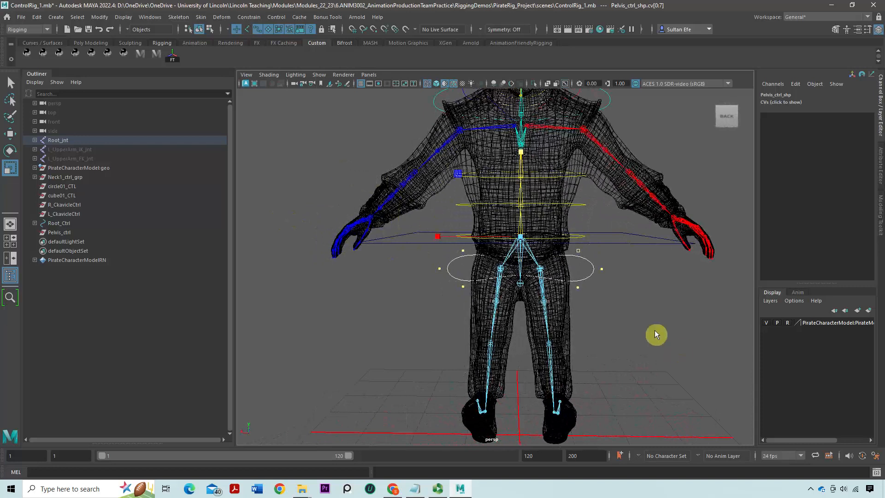
{"action": "left_click_drag", "start_coordinate": [524, 155], "coordinate": [524, 174]}
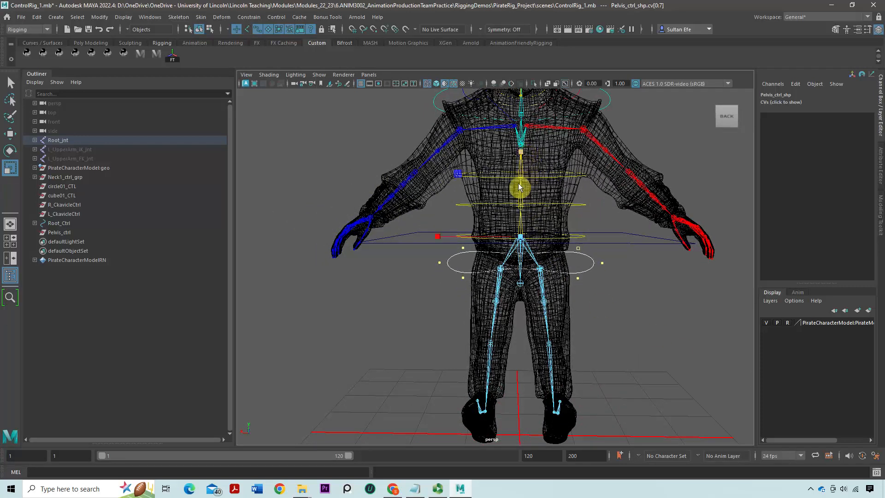
Reset the Move tool to its default settings and minimise its settings window
{"action": "key", "text": "w"}
{"action": "left_click_drag", "start_coordinate": [527, 231], "coordinate": [473, 254], "text": "alt"}
{"action": "right_click_drag", "start_coordinate": [474, 254], "coordinate": [493, 294], "text": "alt"}
{"action": "middle_click_drag", "start_coordinate": [493, 294], "coordinate": [518, 279], "text": "alt"}
{"action": "left_click_drag", "start_coordinate": [518, 279], "coordinate": [508, 277], "text": "alt"}
{"action": "double_click", "coordinate": [15, 136]}
{"action": "left_click", "coordinate": [207, 102]}
{"action": "left_click", "coordinate": [231, 87]}
Try moving the pelvis curve's CVs, undo the change, and return the viewport to shaded display
{"action": "left_click_drag", "start_coordinate": [461, 198], "coordinate": [488, 194], "text": "alt"}
{"action": "left_click", "coordinate": [487, 195]}
{"action": "key", "text": "ctrl+z"}
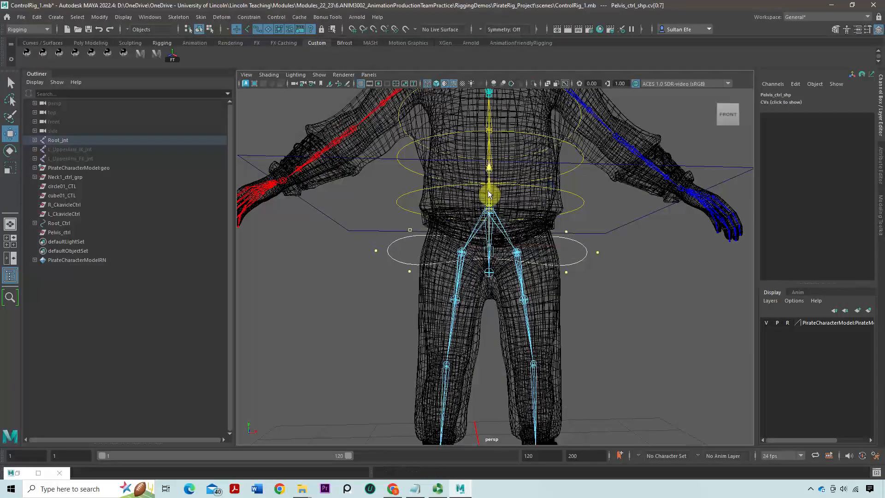
{"action": "key", "text": "5"}
{"action": "mouse_move", "coordinate": [450, 242]}
{"action": "left_mouse_down", "text": "alt"}
{"action": "mouse_move", "coordinate": [400, 259]}
{"action": "mouse_move", "coordinate": [447, 251]}
{"action": "left_mouse_up", "text": "alt"}
Try scaling the pelvis curve vertically with its two outermost side CVs left out of the selection, and undo the scaling
{"action": "left_click_drag", "start_coordinate": [562, 229], "coordinate": [586, 288]}
{"action": "left_click_drag", "start_coordinate": [400, 222], "coordinate": [431, 293], "text": "shift"}
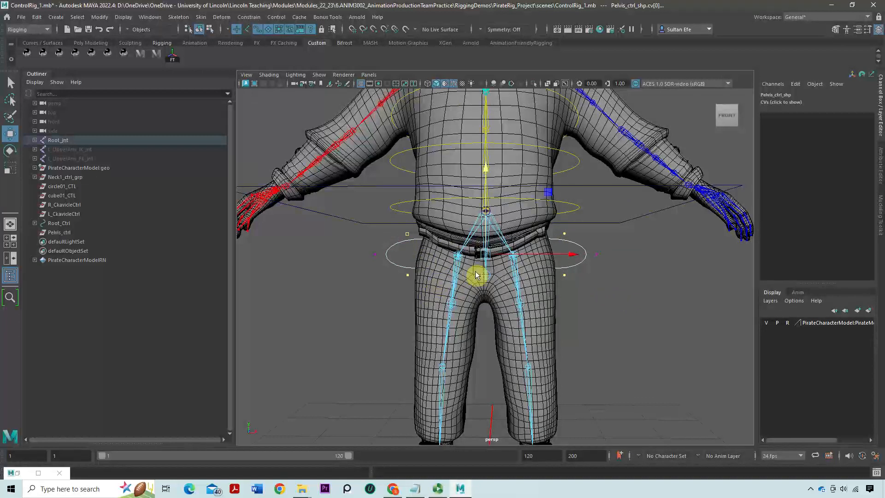
{"action": "key", "text": "r"}
{"action": "mouse_move", "coordinate": [489, 130]}
{"action": "left_mouse_down"}
{"action": "mouse_move", "coordinate": [484, 115]}
{"action": "mouse_move", "coordinate": [484, 123]}
{"action": "left_mouse_up"}
{"action": "key", "text": "ctrl+z"}
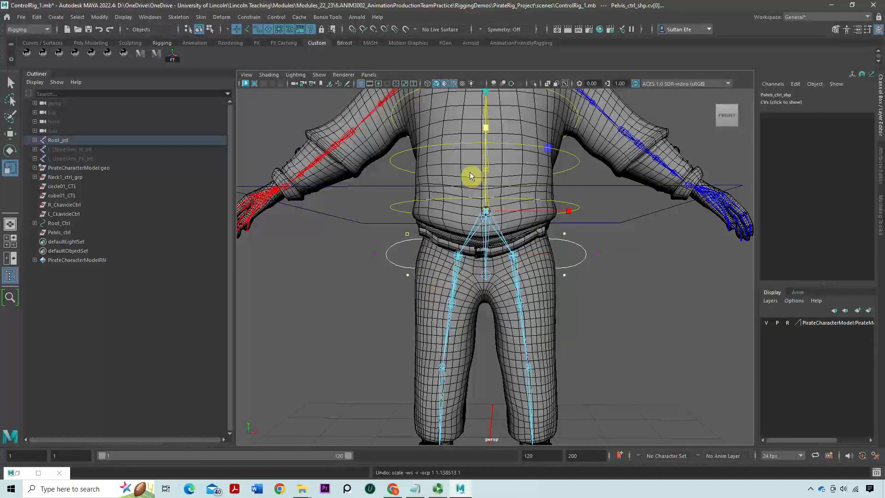
Reselect the pelvis curve's CVs without the two outermost side ones and activate the Scale tool
{"action": "left_click_drag", "start_coordinate": [395, 217], "coordinate": [417, 280]}
{"action": "left_click_drag", "start_coordinate": [612, 229], "coordinate": [556, 287], "text": "shift"}
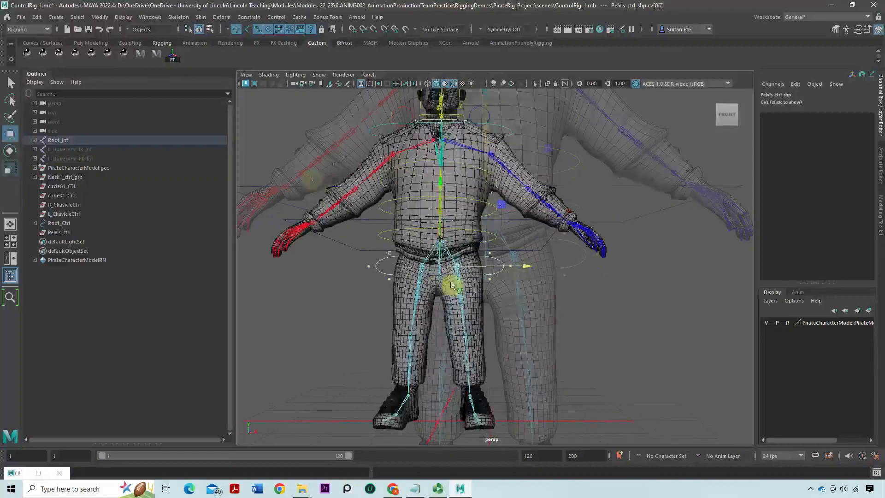
{"action": "right_click_drag", "start_coordinate": [450, 283], "coordinate": [497, 323], "text": "alt"}
{"action": "left_click", "coordinate": [510, 274]}
{"action": "left_click_drag", "start_coordinate": [361, 238], "coordinate": [391, 290], "text": "shift"}
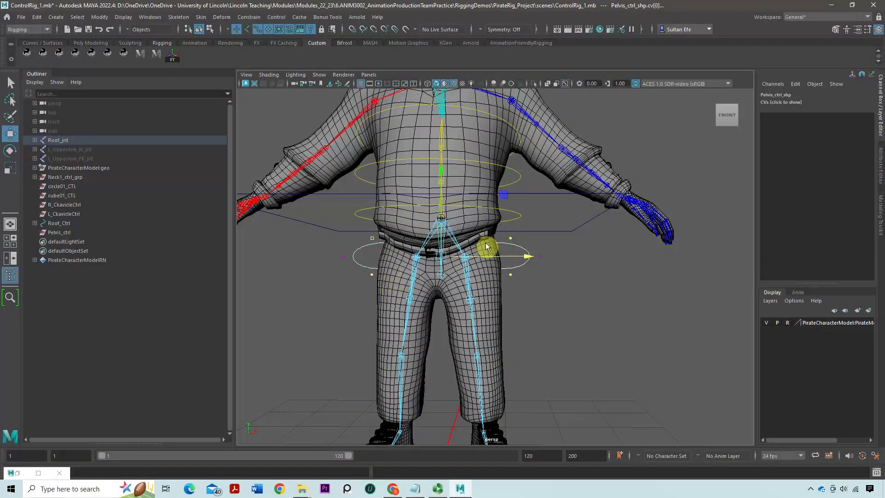
{"action": "key", "text": "r"}
{"action": "left_click", "coordinate": [440, 143]}
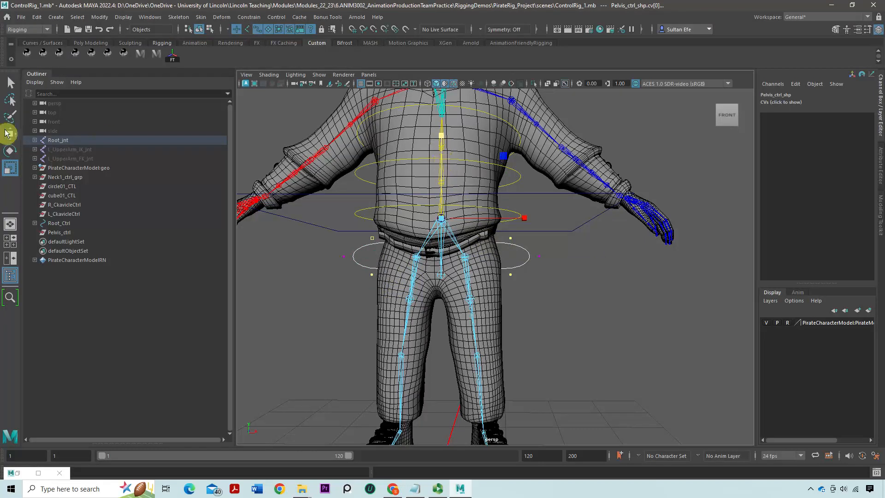
Reset the Scale tool to its defaults and scale the selected pelvis curve CVs vertically to make the side loops taller
{"action": "double_click", "coordinate": [10, 171]}
{"action": "left_click", "coordinate": [215, 101]}
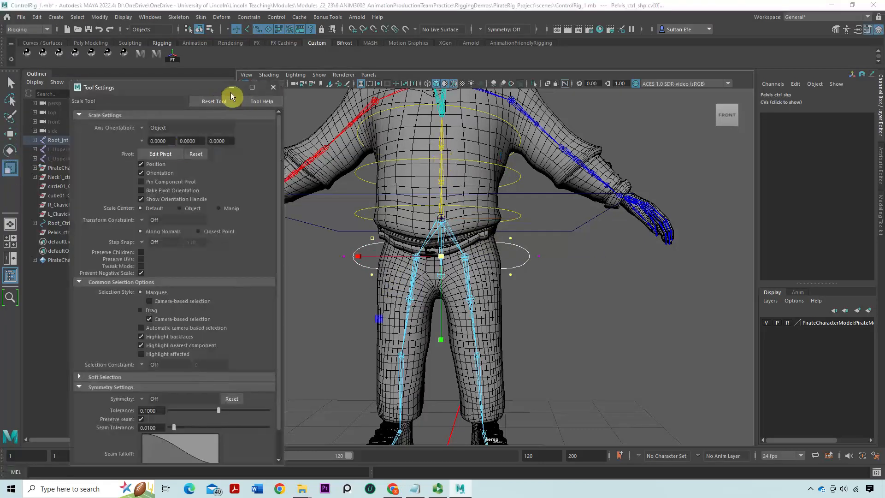
{"action": "left_click", "coordinate": [232, 87]}
{"action": "left_click_drag", "start_coordinate": [476, 272], "coordinate": [486, 240], "text": "alt"}
{"action": "left_click_drag", "start_coordinate": [451, 314], "coordinate": [453, 332]}
{"action": "mouse_move", "coordinate": [487, 300]}
{"action": "left_mouse_down", "text": "alt"}
{"action": "mouse_move", "coordinate": [494, 308]}
{"action": "mouse_move", "coordinate": [503, 293]}
{"action": "mouse_move", "coordinate": [613, 307]}
{"action": "mouse_move", "coordinate": [499, 311]}
{"action": "left_mouse_up", "text": "alt"}
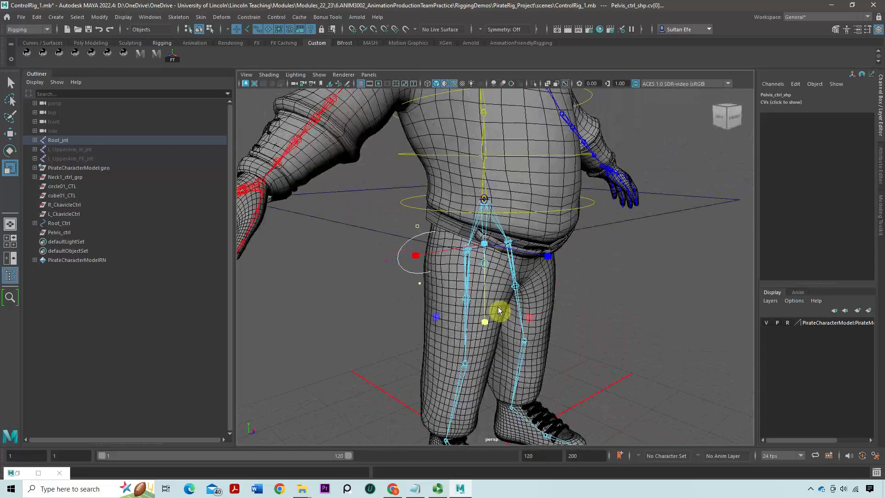
Give the pelvis joint and its control curve a cyan wireframe colour and save the scene
{"action": "key", "text": "w"}
{"action": "left_click_drag", "start_coordinate": [593, 223], "coordinate": [502, 218], "text": "alt"}
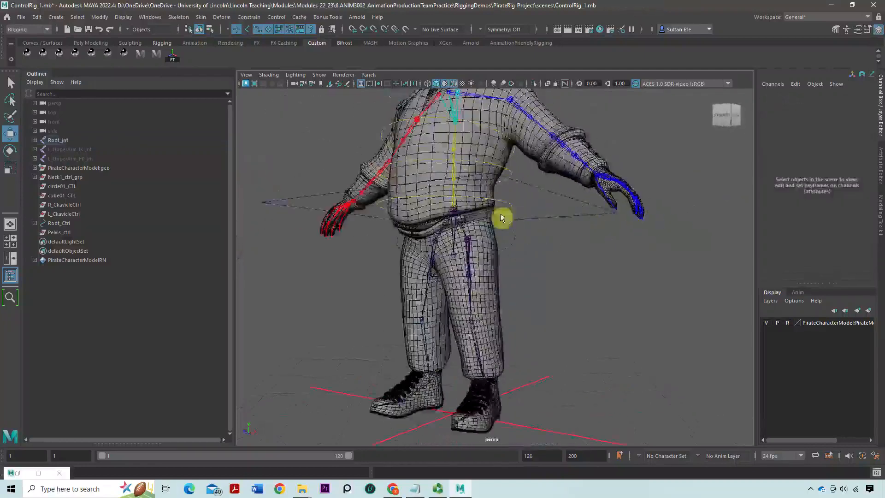
{"action": "right_click_drag", "start_coordinate": [502, 217], "coordinate": [531, 237], "text": "alt"}
{"action": "left_click", "coordinate": [526, 219]}
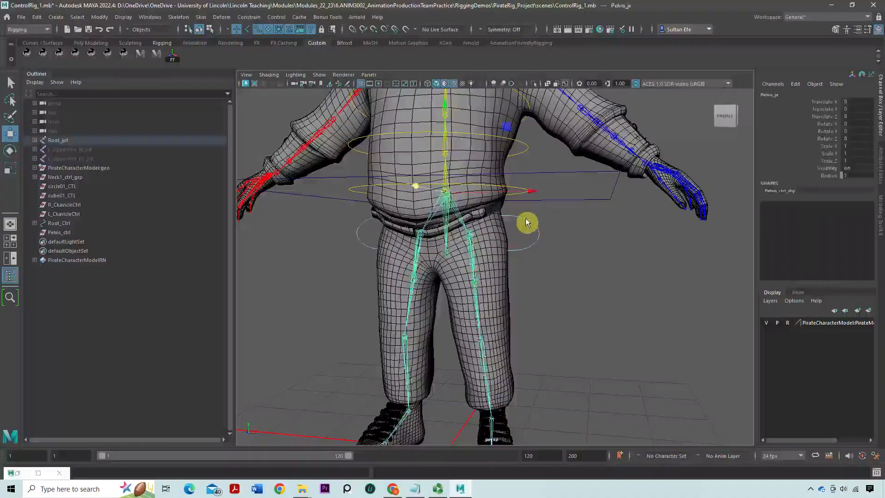
{"action": "left_click", "coordinate": [124, 17]}
{"action": "left_click", "coordinate": [177, 112]}
{"action": "left_click", "coordinate": [233, 135]}
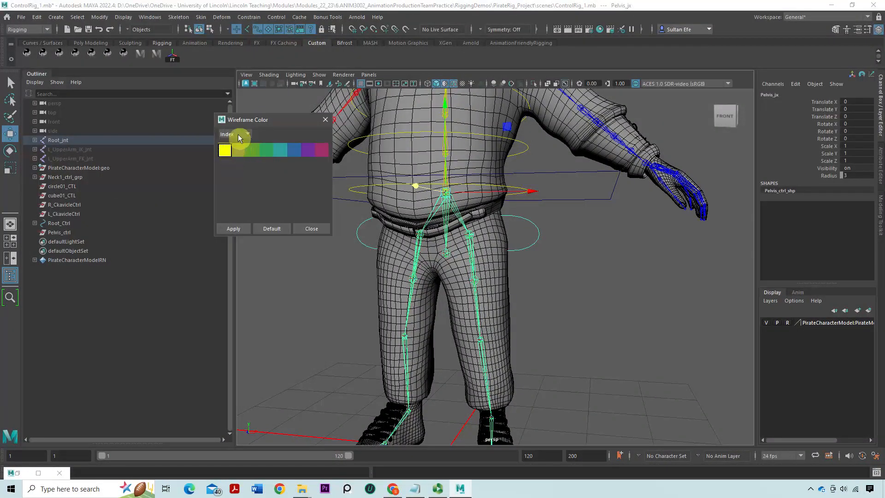
{"action": "left_click", "coordinate": [239, 150]}
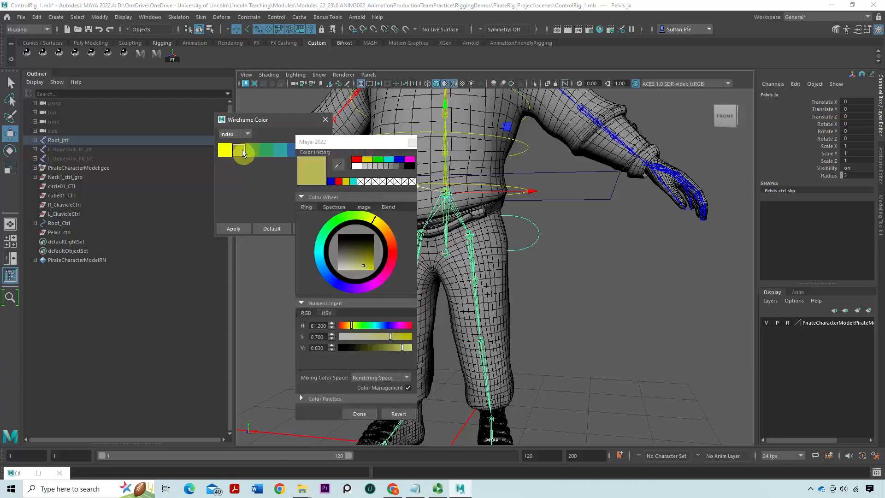
{"action": "left_click", "coordinate": [387, 160]}
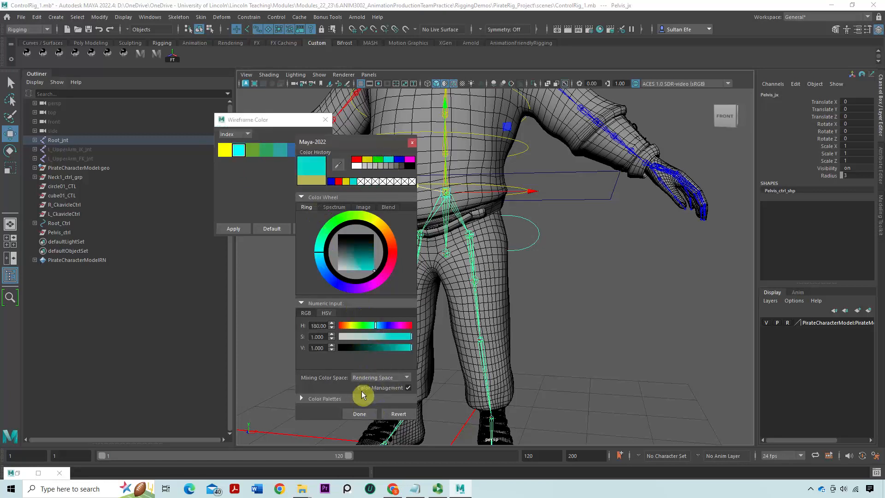
{"action": "left_click", "coordinate": [359, 414]}
{"action": "left_click", "coordinate": [242, 229]}
{"action": "left_click", "coordinate": [312, 229]}
{"action": "left_click", "coordinate": [321, 256]}
{"action": "key", "text": "ctrl+s"}
Select the CVs of the Root_Ctrl curve and scale it down closer around the character's waist
{"action": "scroll", "coordinate": [507, 246], "scroll_direction": "down", "scroll_amount": 5}
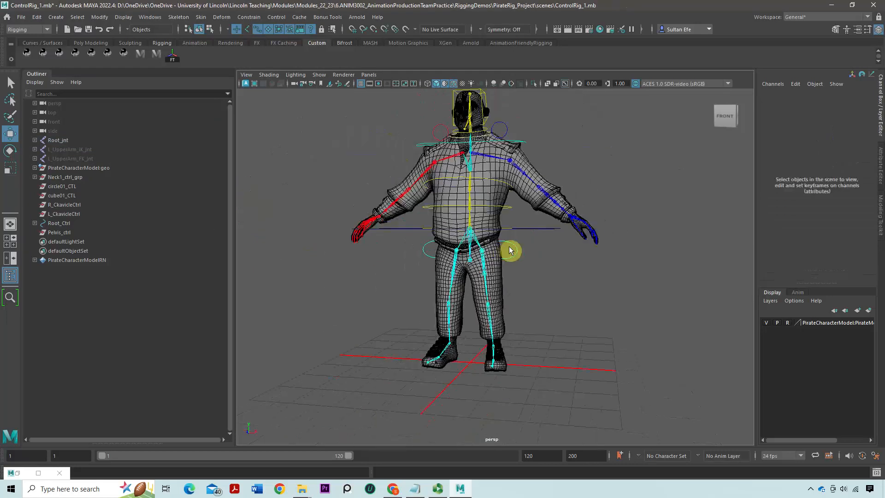
{"action": "left_click_drag", "start_coordinate": [529, 256], "coordinate": [542, 237], "text": "alt"}
{"action": "scroll", "coordinate": [534, 297], "scroll_direction": "up", "scroll_amount": 3}
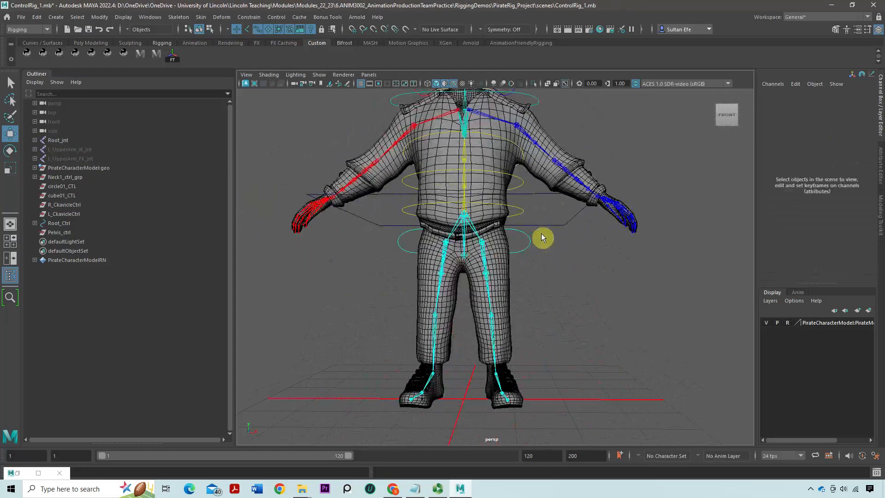
{"action": "left_click", "coordinate": [545, 225]}
{"action": "scroll", "coordinate": [507, 249], "scroll_direction": "down", "scroll_amount": 3}
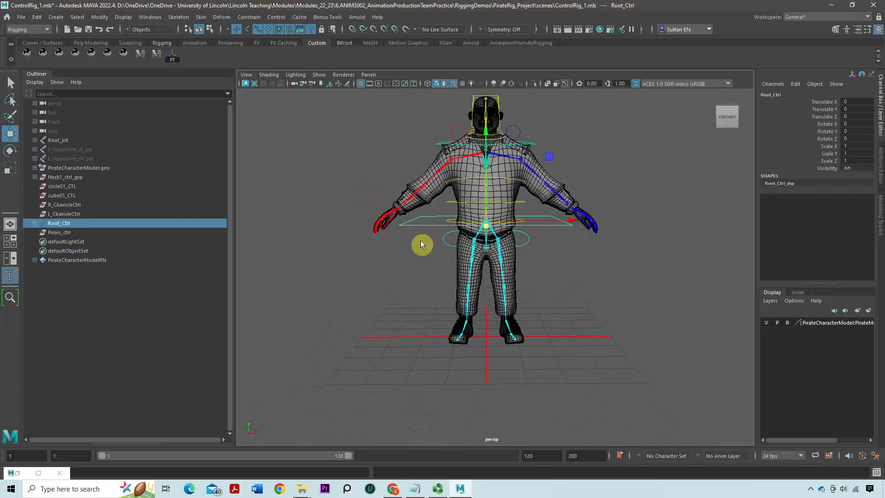
{"action": "right_click_drag", "start_coordinate": [408, 225], "coordinate": [368, 219]}
{"action": "left_click_drag", "start_coordinate": [344, 192], "coordinate": [665, 288]}
{"action": "left_click_drag", "start_coordinate": [513, 228], "coordinate": [466, 218], "text": "alt"}
{"action": "key", "text": "r"}
{"action": "key", "text": "w"}
{"action": "right_click_drag", "start_coordinate": [425, 227], "coordinate": [468, 212]}
{"action": "left_click", "coordinate": [616, 158]}
{"action": "left_click_drag", "start_coordinate": [442, 253], "coordinate": [367, 213], "text": "alt"}
Select Root_Ctrl and apply a magenta wireframe colour to it
{"action": "left_click", "coordinate": [434, 230]}
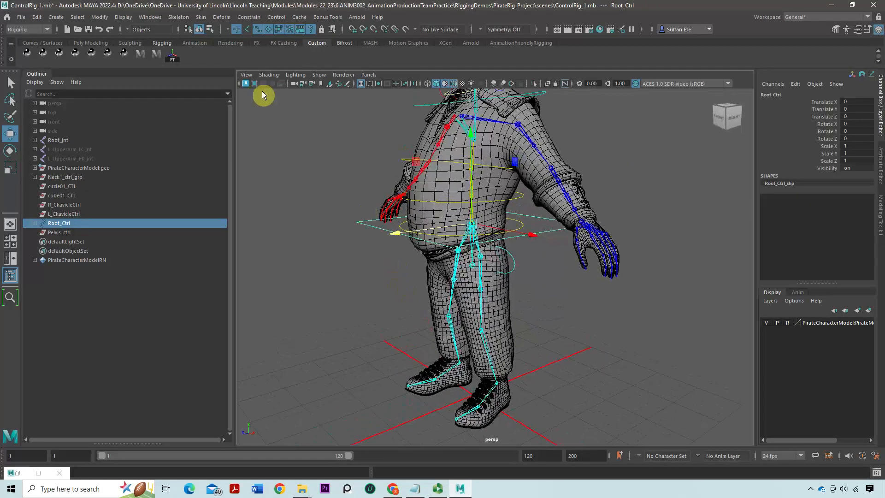
{"action": "left_click", "coordinate": [133, 19]}
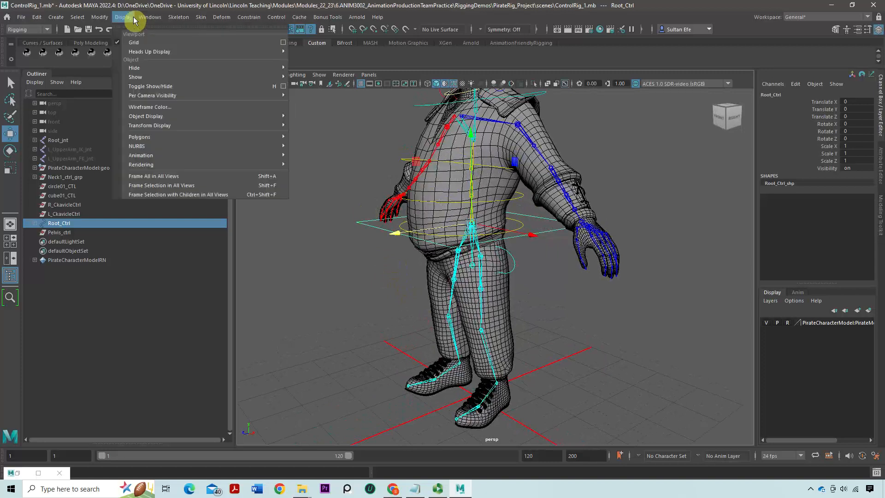
{"action": "left_click", "coordinate": [160, 106]}
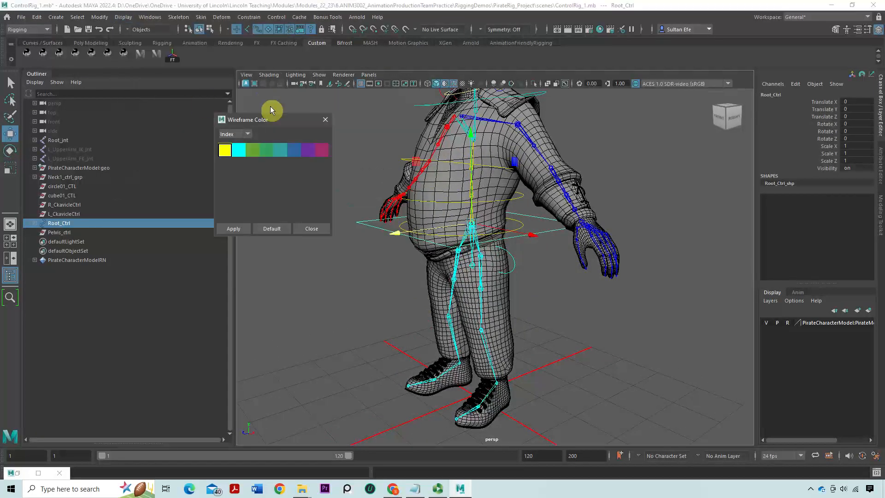
{"action": "double_click", "coordinate": [225, 152]}
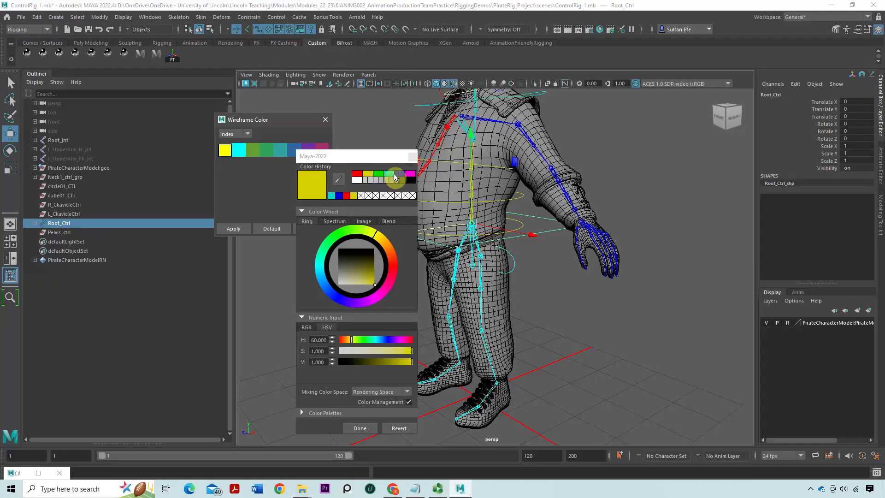
{"action": "left_click", "coordinate": [410, 174]}
{"action": "left_click", "coordinate": [360, 428]}
{"action": "left_click", "coordinate": [232, 229]}
{"action": "left_click", "coordinate": [347, 302]}
{"action": "left_click", "coordinate": [321, 231]}
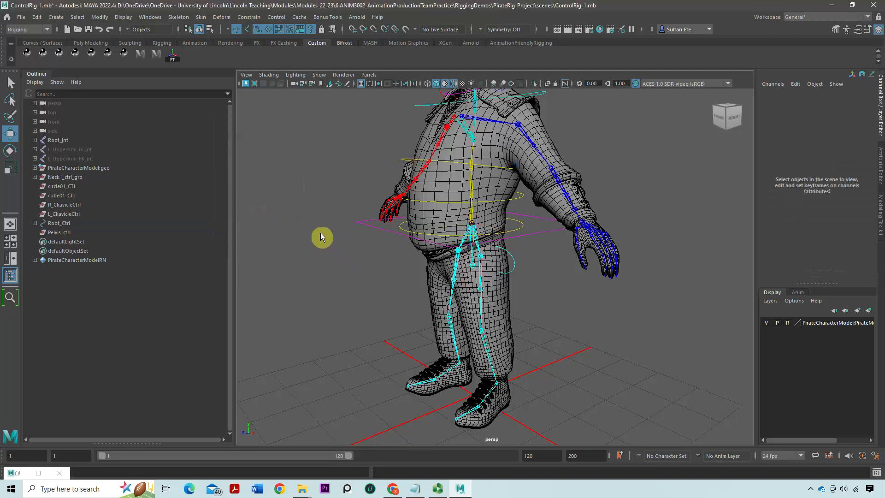
Try rotating the pelvis joint through its control curve, and undo the rotation
{"action": "left_click_drag", "start_coordinate": [443, 277], "coordinate": [470, 262], "text": "alt"}
{"action": "middle_click_drag", "start_coordinate": [457, 264], "coordinate": [451, 284], "text": "alt"}
{"action": "right_click_drag", "start_coordinate": [436, 262], "coordinate": [451, 285], "text": "alt"}
{"action": "left_click_drag", "start_coordinate": [450, 285], "coordinate": [456, 280], "text": "alt"}
{"action": "left_click", "coordinate": [432, 278]}
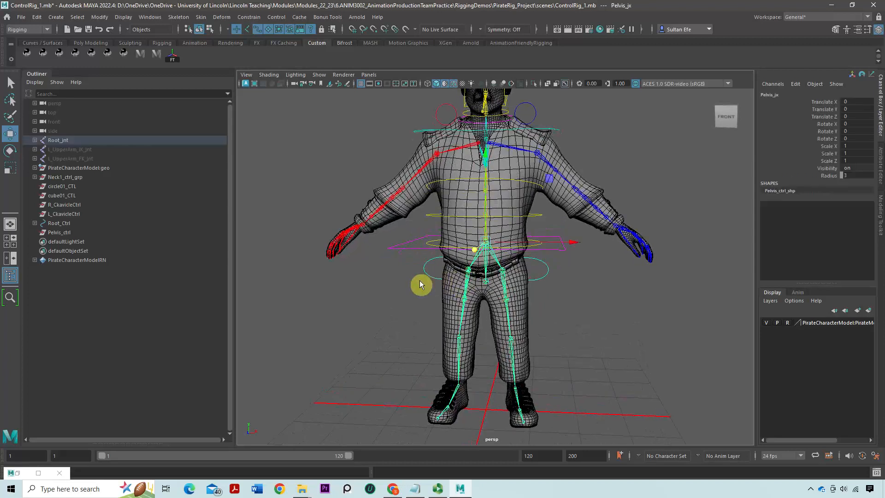
{"action": "key", "text": "e"}
{"action": "left_click_drag", "start_coordinate": [563, 203], "coordinate": [537, 200]}
{"action": "key", "text": "ctrl+z"}
Reset the Rotate and Move tools to their default settings and close the tool settings
{"action": "double_click", "coordinate": [11, 151]}
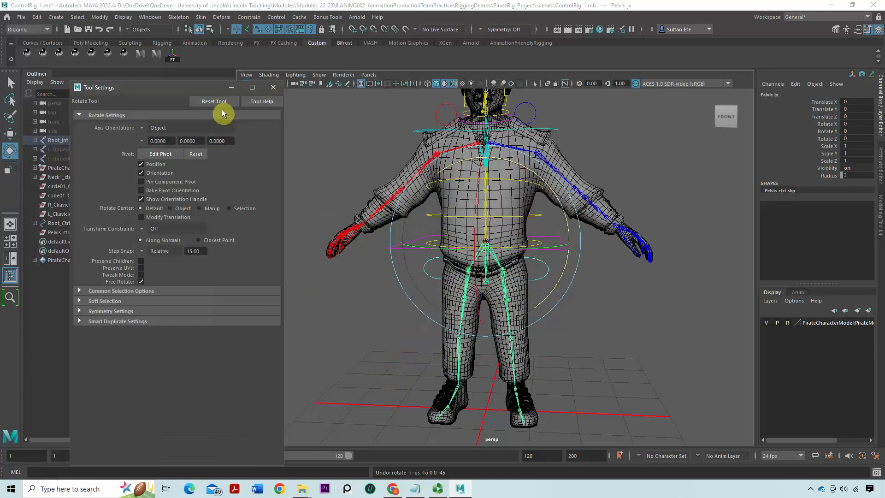
{"action": "left_click", "coordinate": [220, 102]}
{"action": "left_click", "coordinate": [11, 134]}
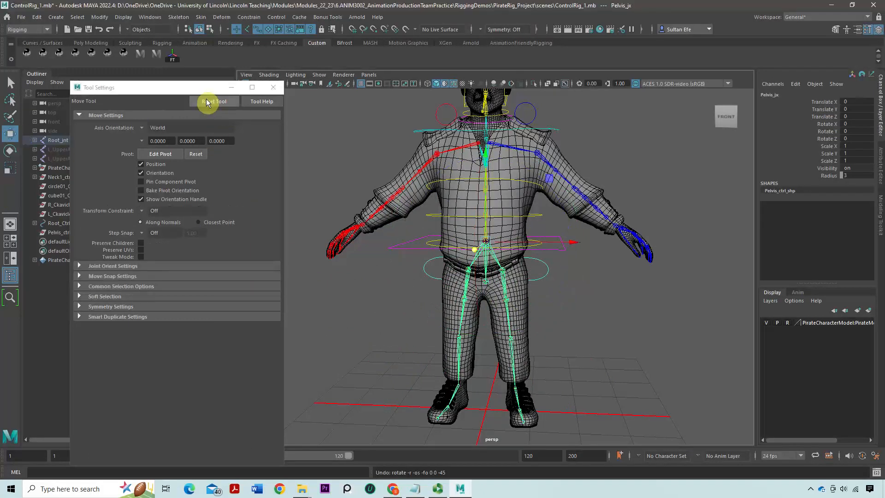
{"action": "left_click", "coordinate": [274, 87]}
Try moving the pelvis joint forward along Z through its control curve, and undo the move
{"action": "left_click_drag", "start_coordinate": [282, 97], "coordinate": [432, 249], "text": "alt"}
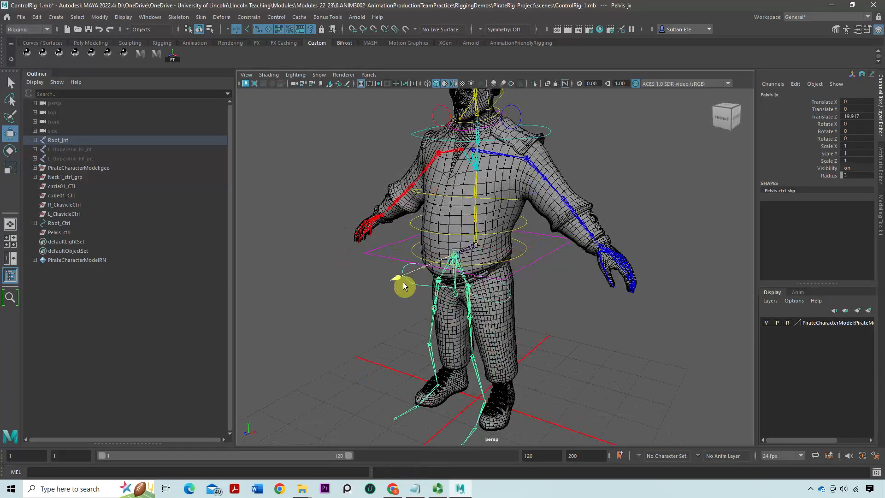
{"action": "left_click", "coordinate": [429, 280]}
{"action": "left_click_drag", "start_coordinate": [429, 280], "coordinate": [534, 306], "text": "alt"}
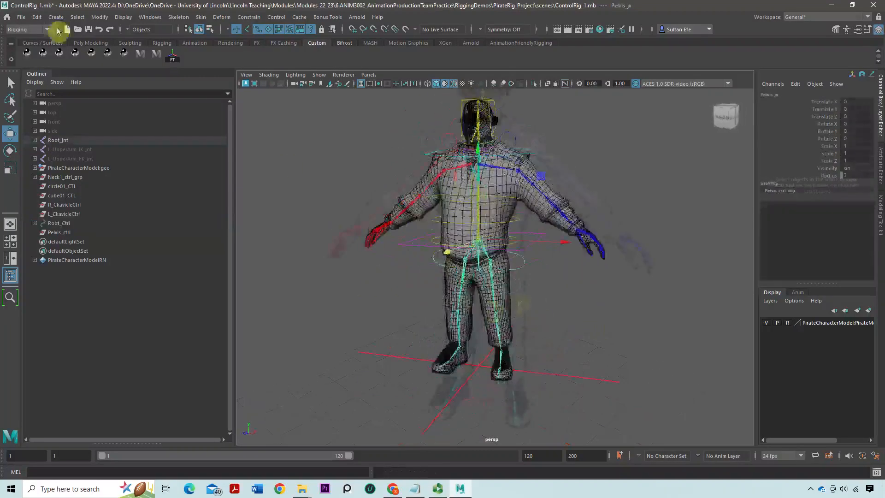
Save the scene and clear the selection
{"action": "left_click", "coordinate": [22, 17]}
{"action": "left_click", "coordinate": [44, 49]}
{"action": "left_click", "coordinate": [355, 215]}
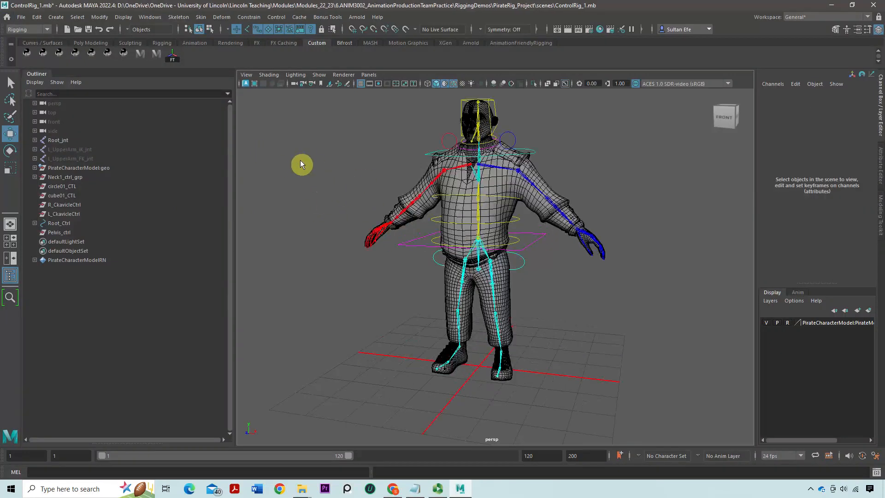
Create an empty group and turn off the display of shape nodes in the scene hierarchy
{"action": "key", "text": "ctrl+g"}
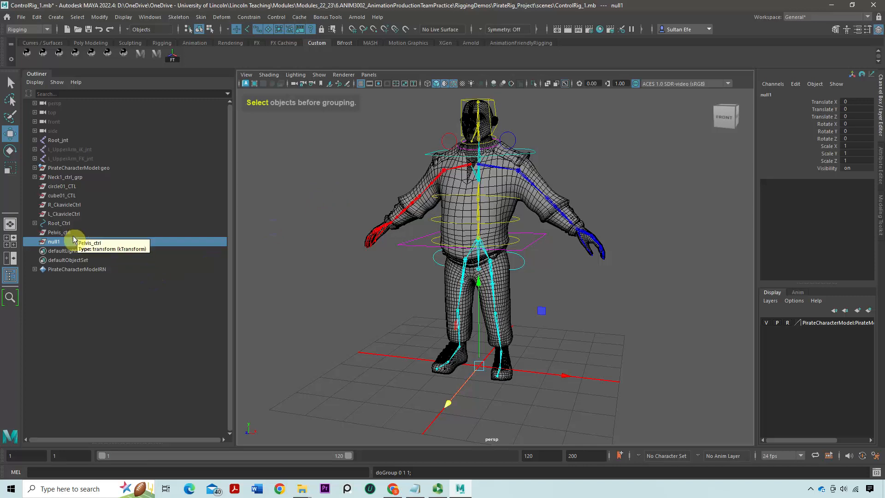
{"action": "left_click", "coordinate": [33, 83]}
{"action": "left_click", "coordinate": [52, 109]}
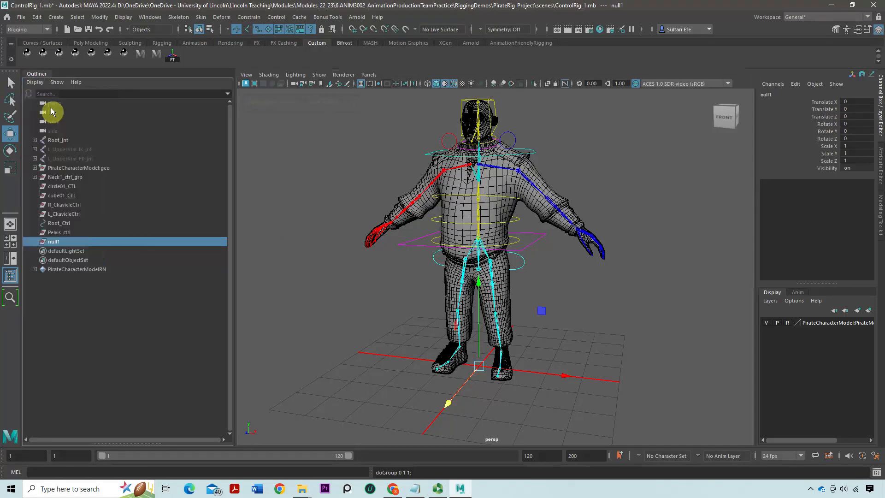
Delete the leftover Pelvis_ctrl transform and the empty null1 group
{"action": "left_click", "coordinate": [61, 232]}
{"action": "key", "text": "Delete"}
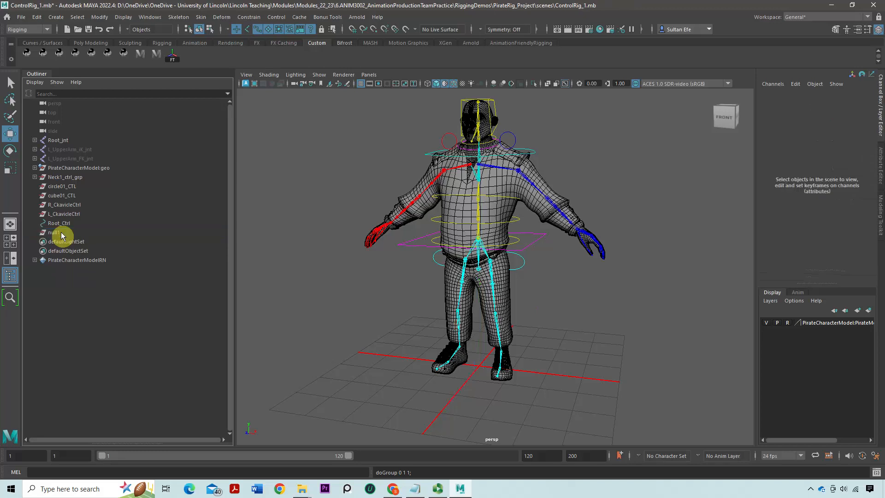
{"action": "left_click", "coordinate": [56, 232]}
{"action": "key", "text": "Delete"}
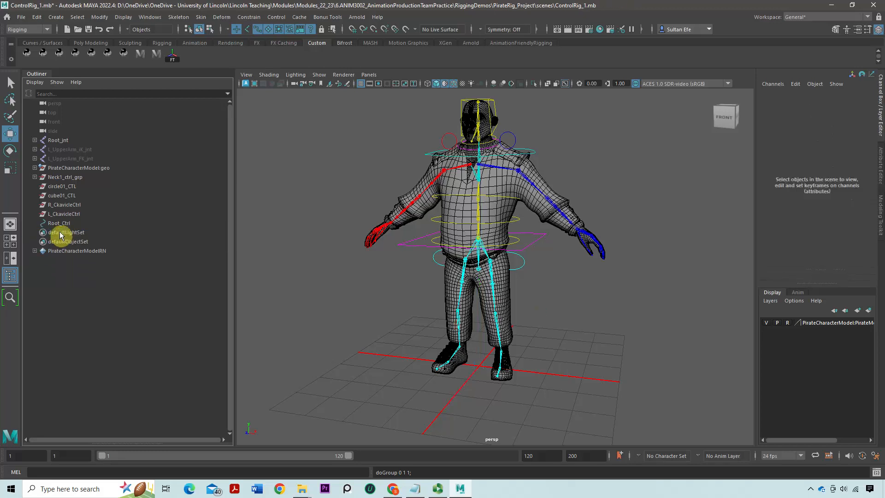
Delete the leftover transforms circle01_CTL, cube01_CTL, R_CkavicleCtrl and L_CkavicleCtrl together
{"action": "left_click", "coordinate": [68, 215]}
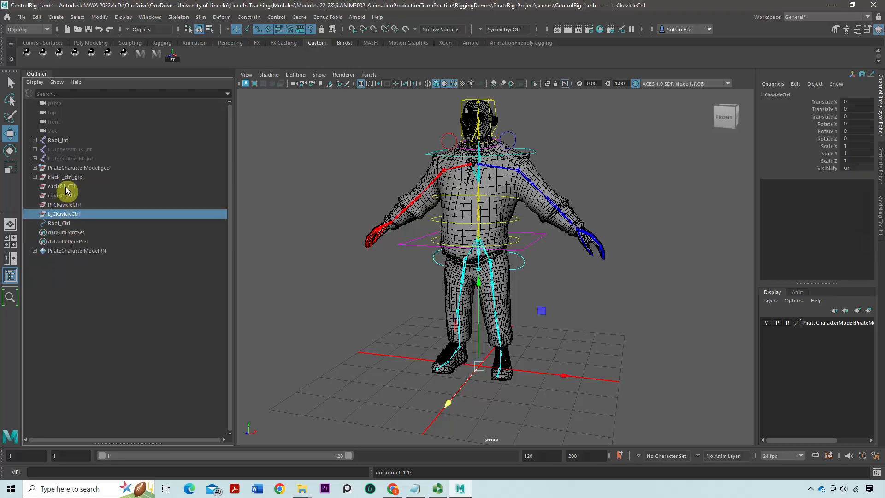
{"action": "left_click", "coordinate": [64, 187], "text": "shift"}
{"action": "left_click", "coordinate": [62, 188]}
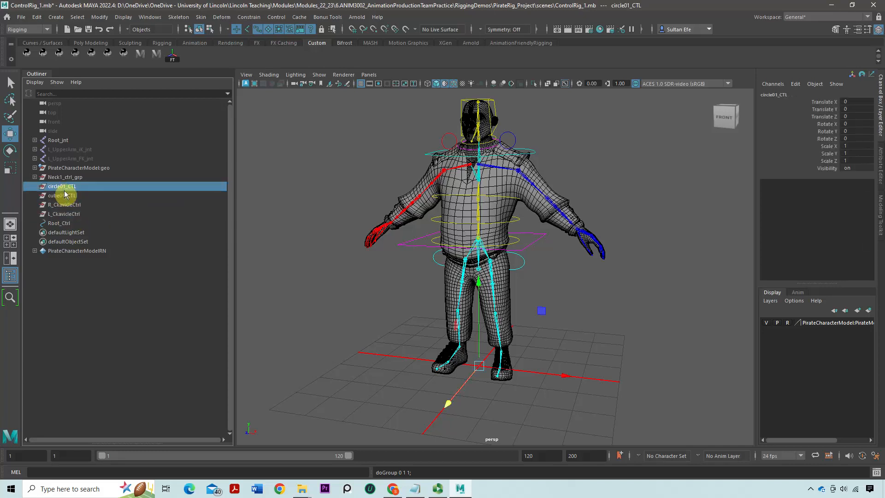
{"action": "left_click", "coordinate": [65, 214], "text": "shift"}
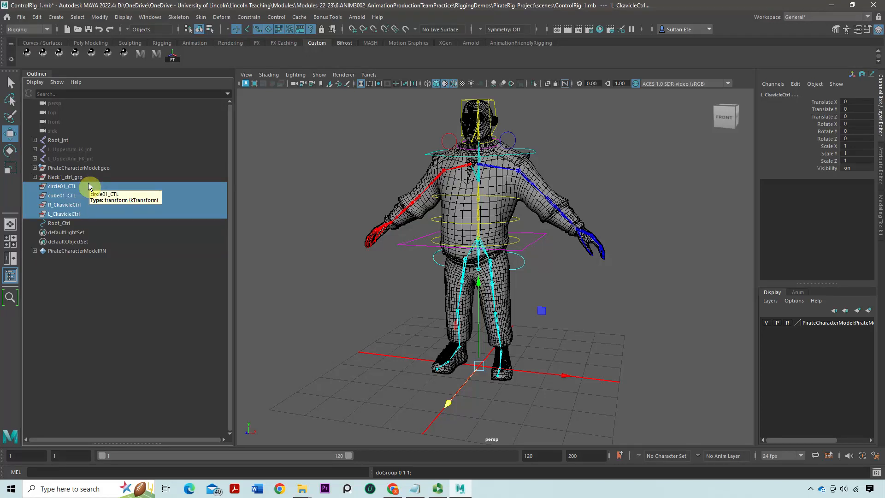
{"action": "key", "text": "Delete"}
Create an empty group with nothing selected and name it PirateCharacter_grp
{"action": "left_click_drag", "start_coordinate": [481, 269], "coordinate": [453, 269], "text": "alt"}
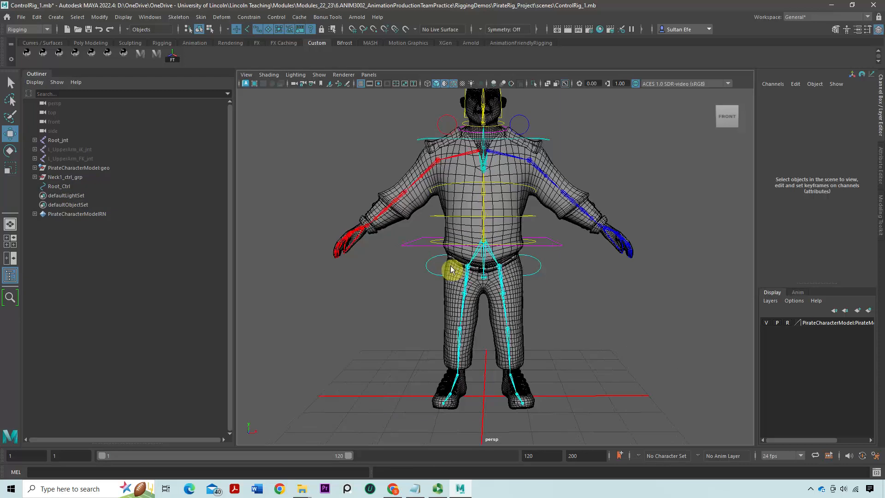
{"action": "left_click", "coordinate": [75, 186]}
{"action": "left_click", "coordinate": [442, 283]}
{"action": "left_click_drag", "start_coordinate": [441, 282], "coordinate": [411, 295], "text": "alt"}
{"action": "scroll", "coordinate": [411, 294], "scroll_direction": "down", "scroll_amount": 3}
{"action": "middle_click_drag", "start_coordinate": [410, 294], "coordinate": [400, 268], "text": "alt"}
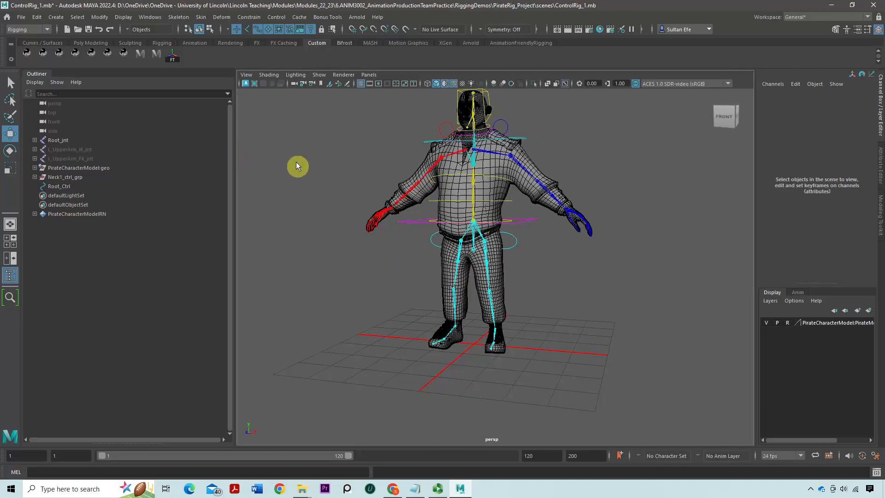
{"action": "key", "text": "ctrl+g"}
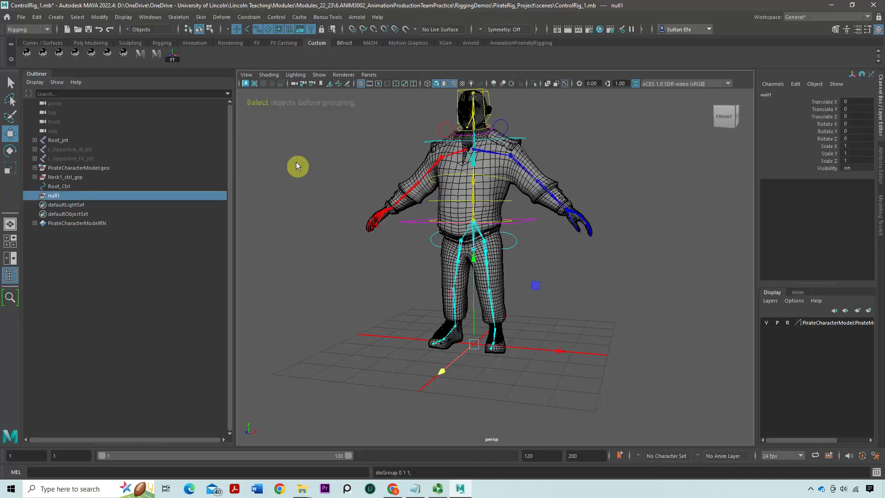
{"action": "double_click", "coordinate": [67, 199]}
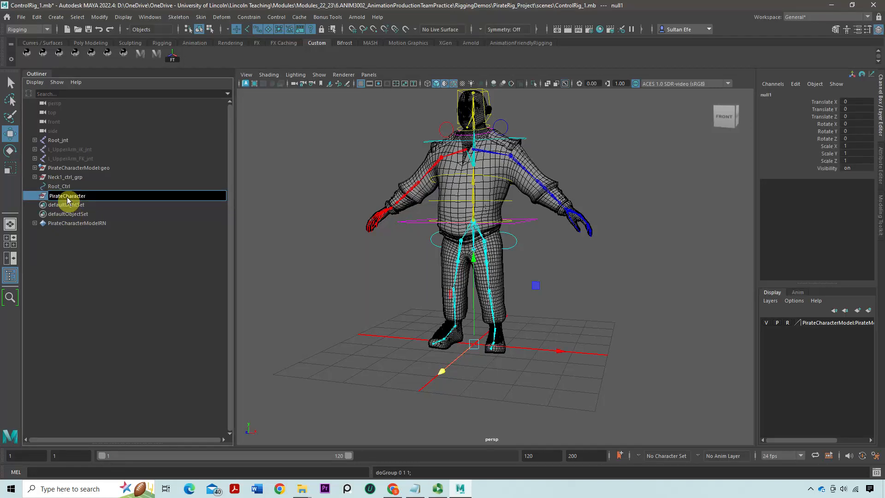
{"action": "key", "text": "Return"}
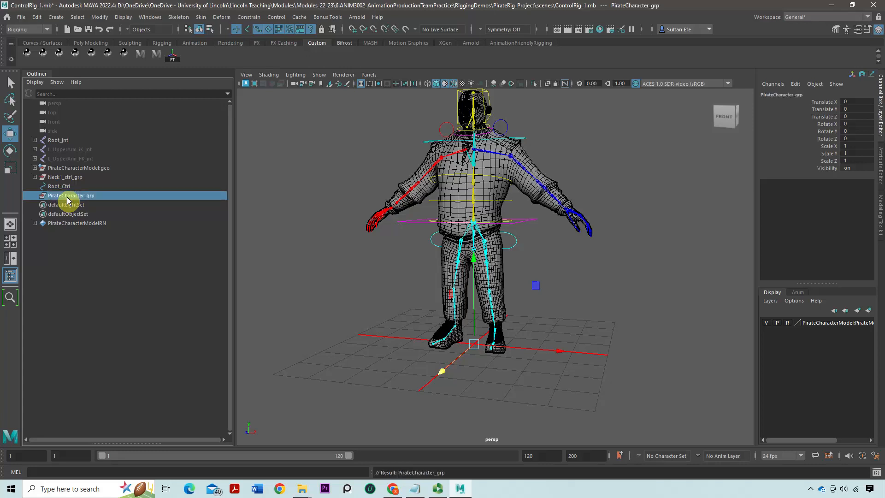
Create a second empty group and name it Rig_grp
{"action": "left_click_drag", "start_coordinate": [535, 353], "coordinate": [525, 355], "text": "alt"}
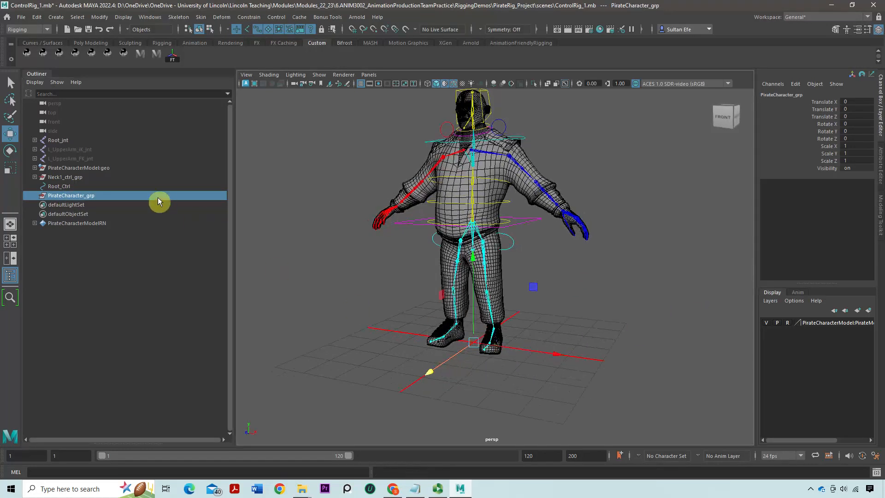
{"action": "left_click", "coordinate": [316, 251]}
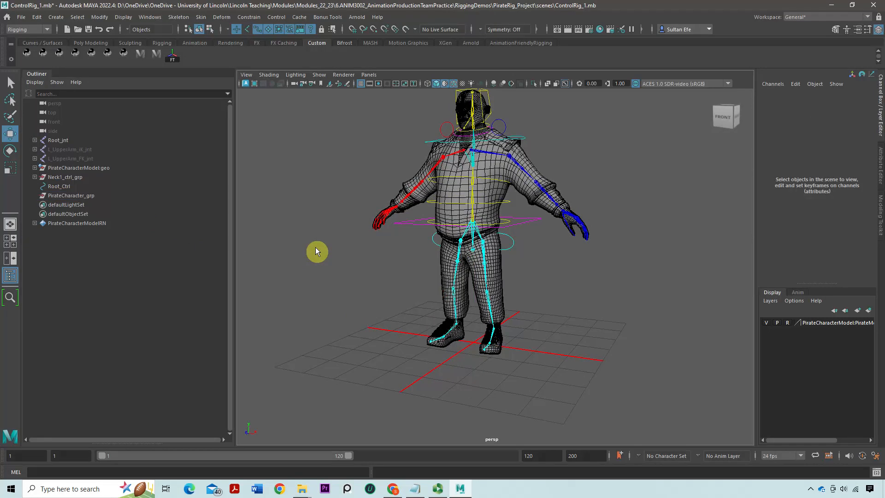
{"action": "key", "text": "ctrl+g"}
{"action": "double_click", "coordinate": [76, 206]}
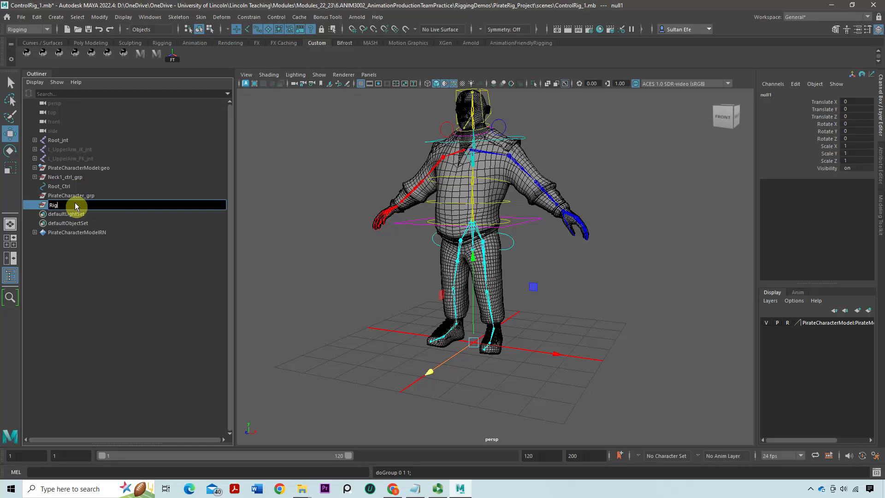
{"action": "key", "text": "Return"}
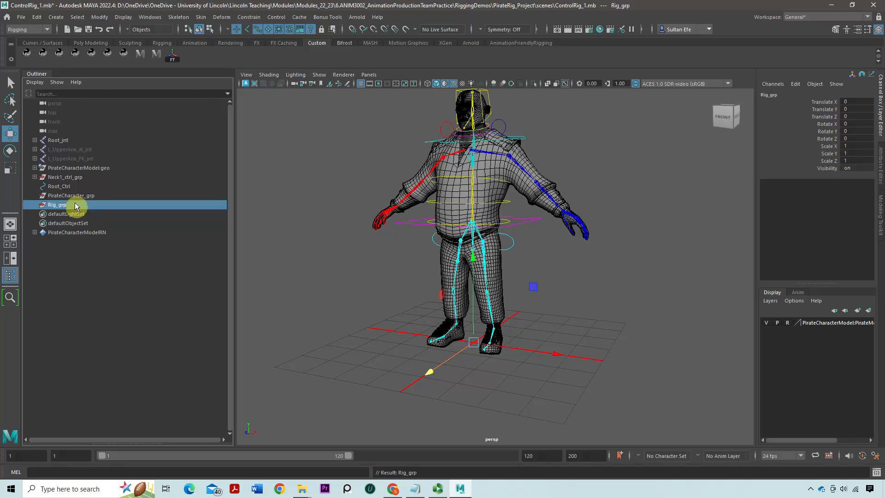
Parent Rig_grp under PirateCharacter_grp
{"action": "left_click", "coordinate": [87, 196]}
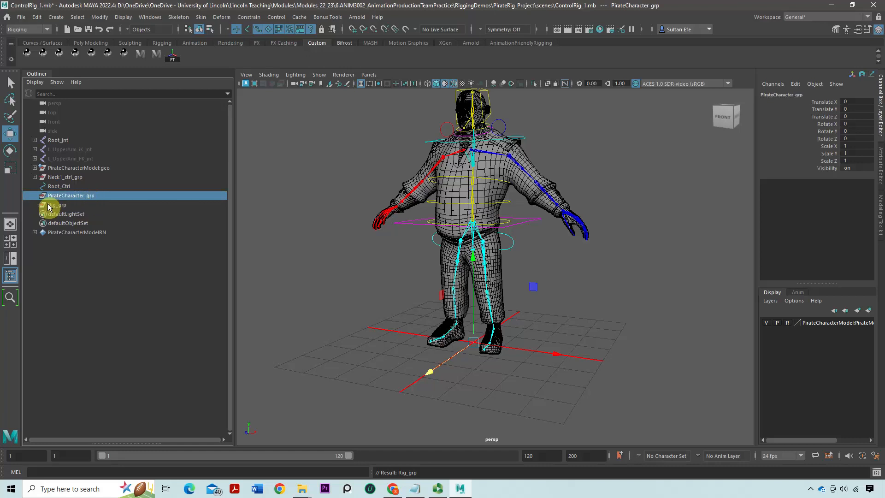
{"action": "left_click", "coordinate": [73, 204]}
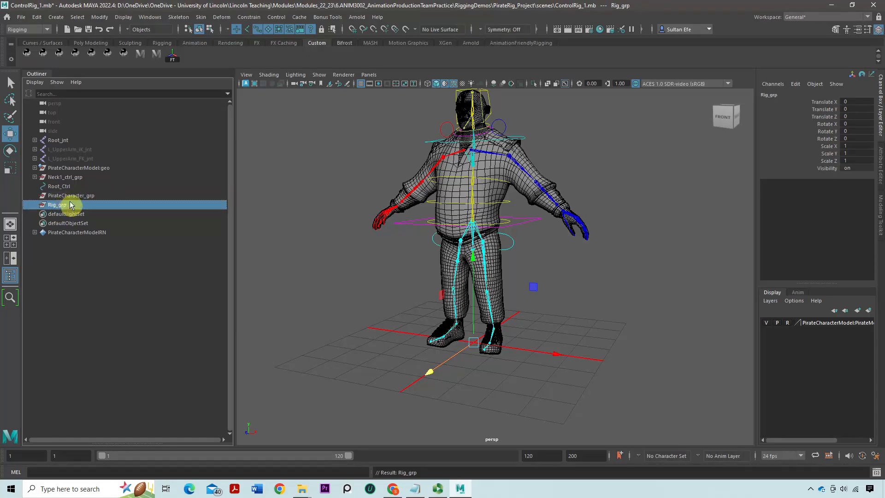
{"action": "mouse_move", "coordinate": [71, 202]}
{"action": "middle_mouse_down"}
{"action": "mouse_move", "coordinate": [40, 200]}
{"action": "mouse_move", "coordinate": [62, 200]}
{"action": "middle_mouse_up"}
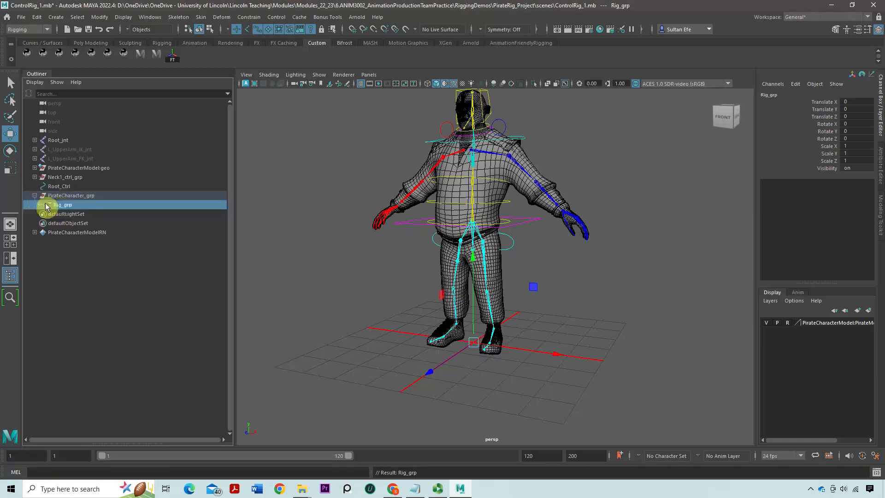
{"action": "left_click", "coordinate": [126, 281]}
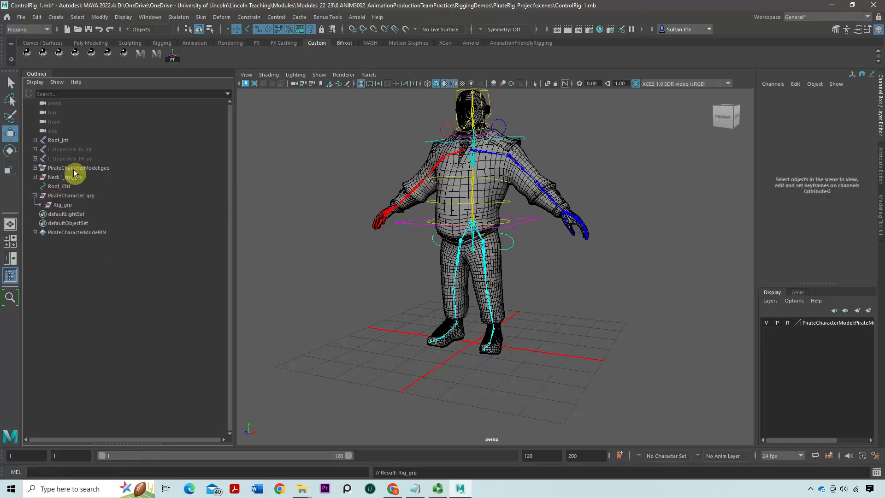
Parent the PirateCharacterModel:geo mesh group under PirateCharacter_grp, alongside Rig_grp
{"action": "left_click", "coordinate": [60, 168]}
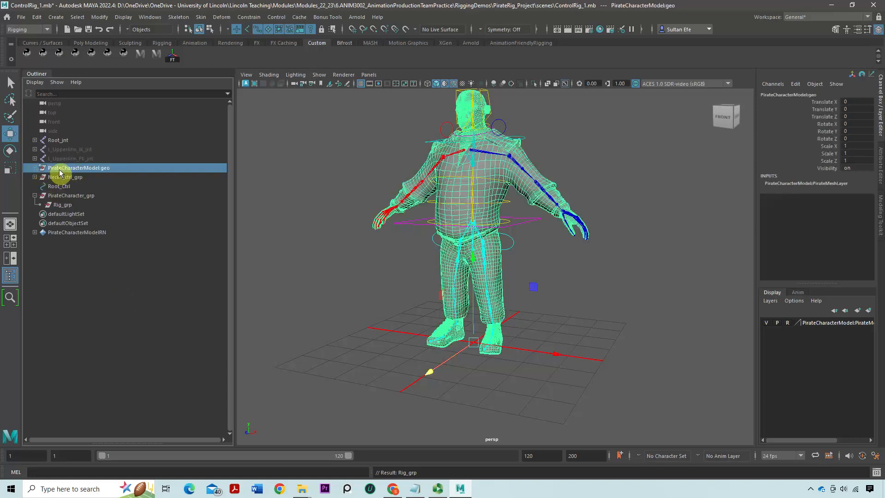
{"action": "middle_click_drag", "start_coordinate": [59, 169], "coordinate": [64, 201]}
{"action": "left_click", "coordinate": [67, 187]}
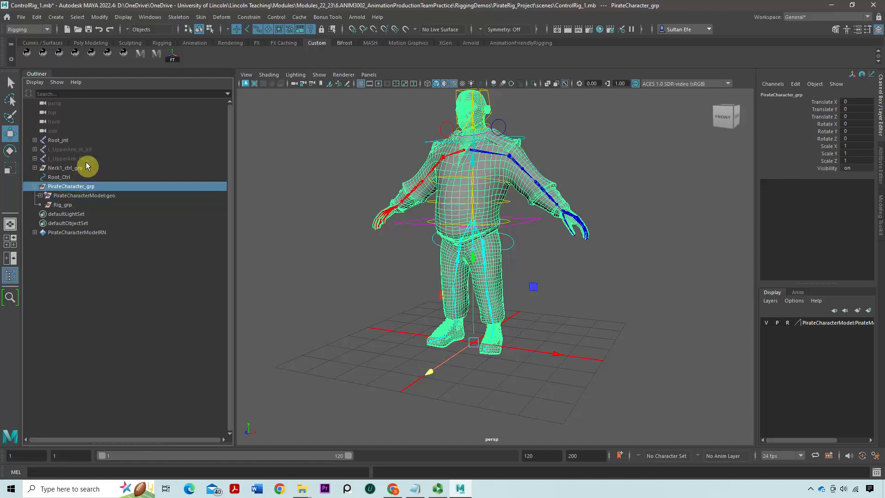
Create another empty group for the skeleton and name it Skeleon_grp
{"action": "left_click", "coordinate": [65, 205]}
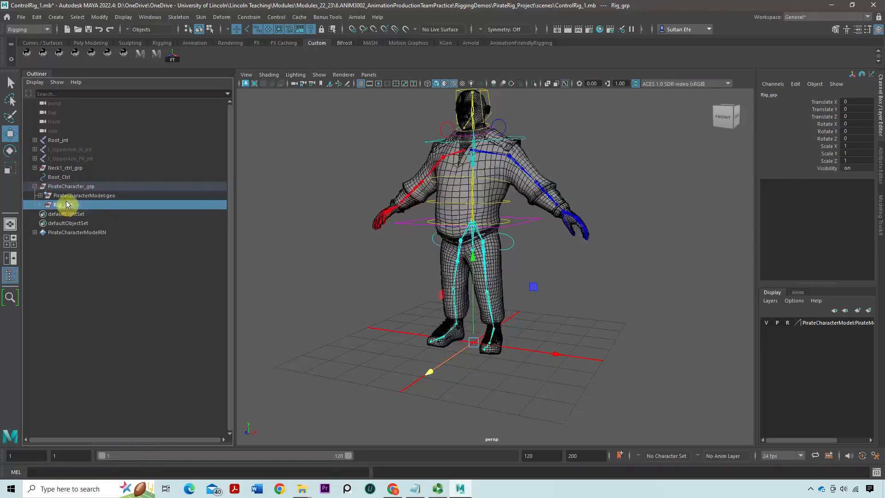
{"action": "scroll", "coordinate": [394, 264], "scroll_direction": "up", "scroll_amount": 5}
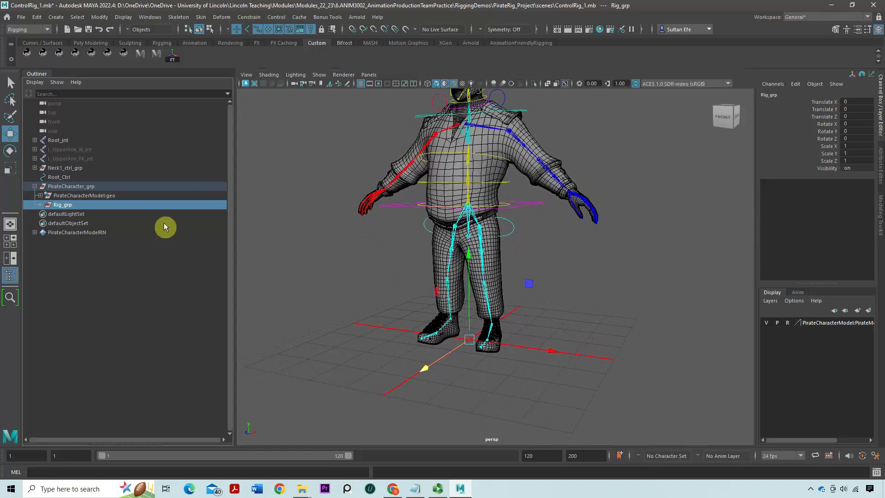
{"action": "scroll", "coordinate": [394, 277], "scroll_direction": "up", "scroll_amount": 3}
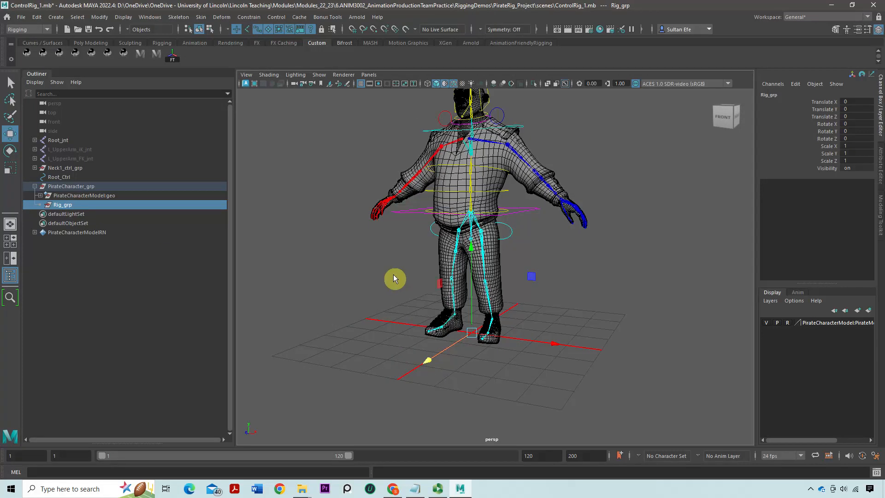
{"action": "left_click", "coordinate": [329, 276]}
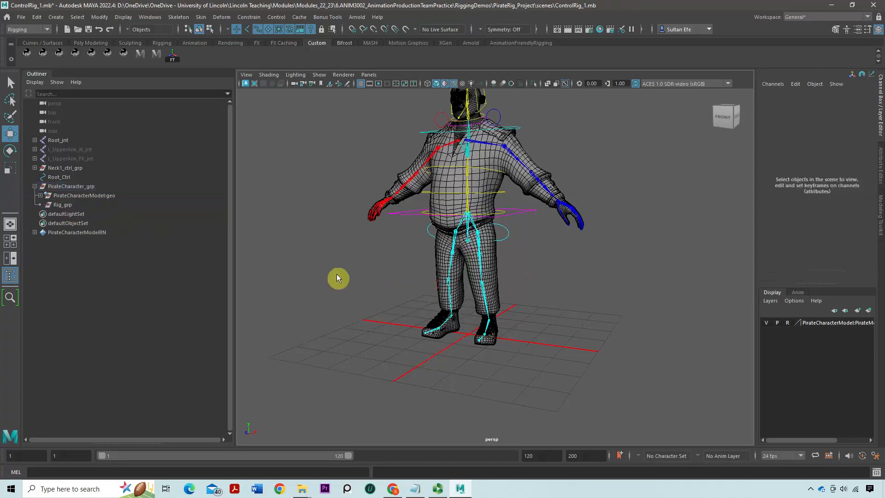
{"action": "key", "text": "ctrl+g"}
{"action": "double_click", "coordinate": [76, 215]}
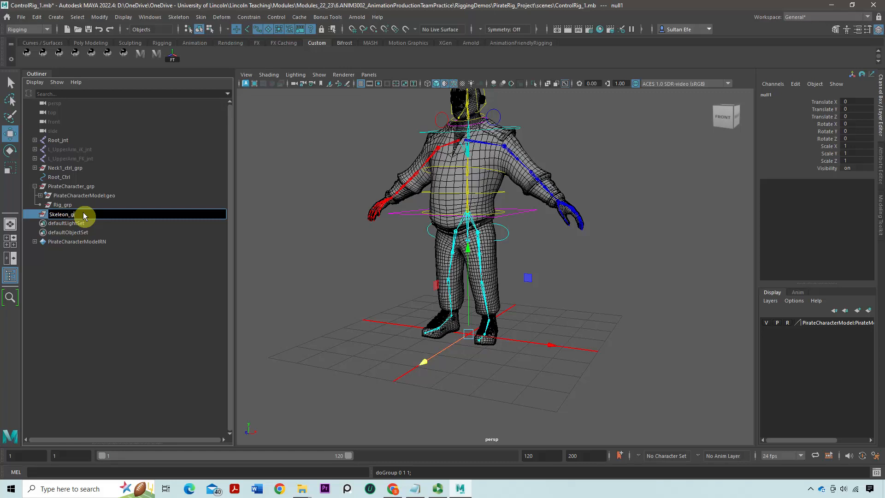
{"action": "key", "text": "Return"}
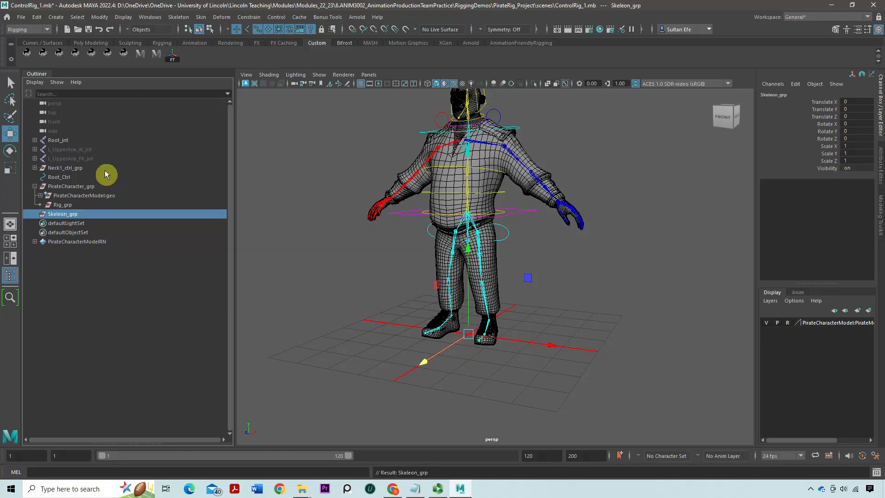
Parent the Root_jnt skeleton under Skeleon_grp and select that group
{"action": "left_click", "coordinate": [56, 141]}
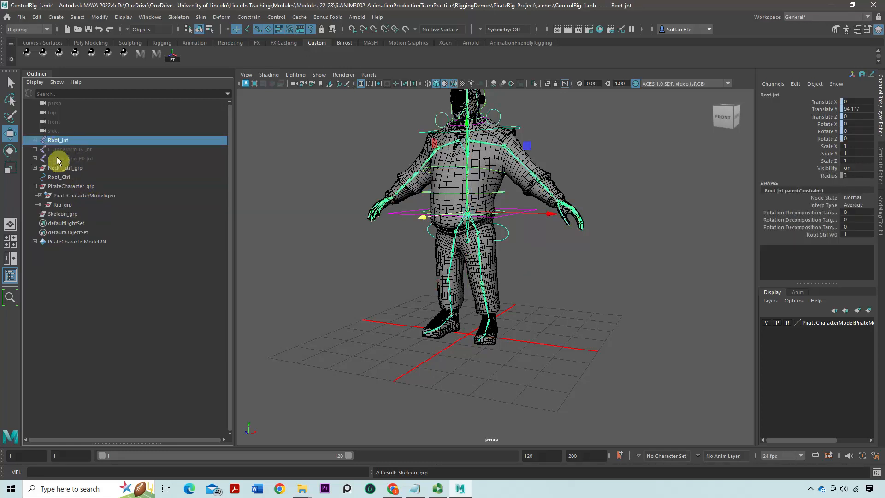
{"action": "middle_click_drag", "start_coordinate": [54, 140], "coordinate": [74, 215]}
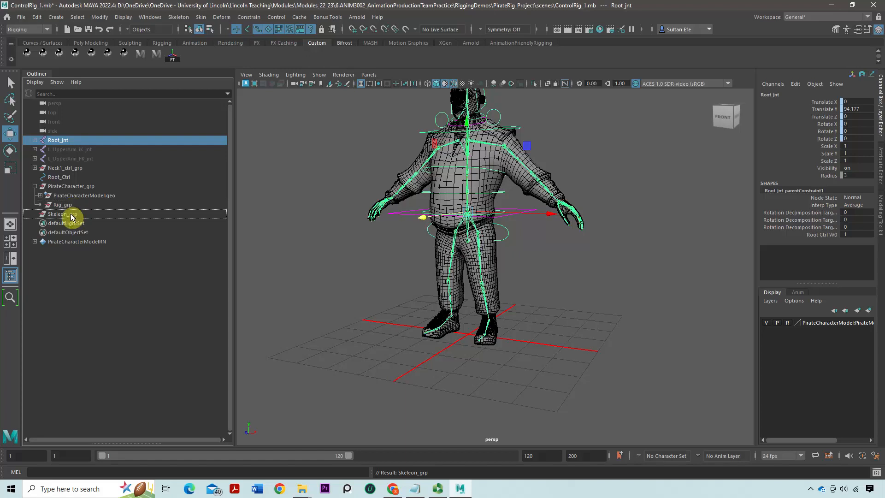
{"action": "middle_click_drag", "start_coordinate": [71, 217], "coordinate": [70, 217]}
{"action": "left_click", "coordinate": [67, 207]}
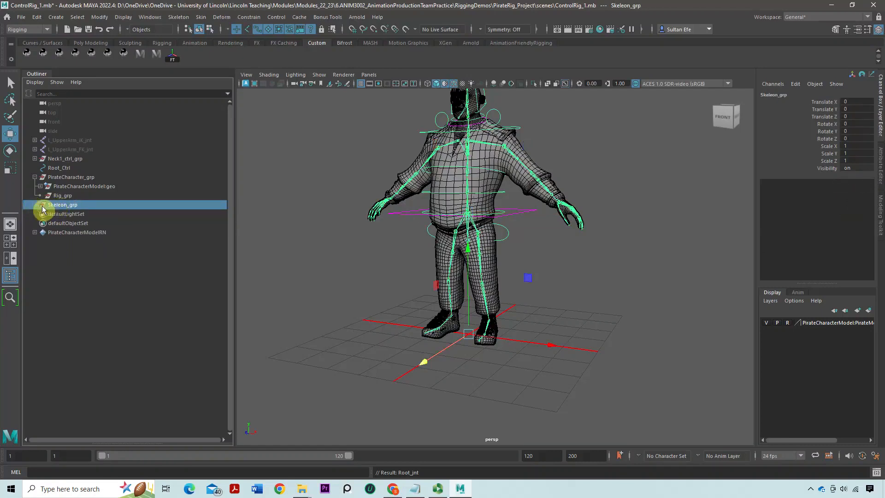
Parent the Skeleon_grp group under Rig_grp in the hierarchy
{"action": "middle_click_drag", "start_coordinate": [69, 198], "coordinate": [65, 196]}
{"action": "left_click", "coordinate": [68, 206]}
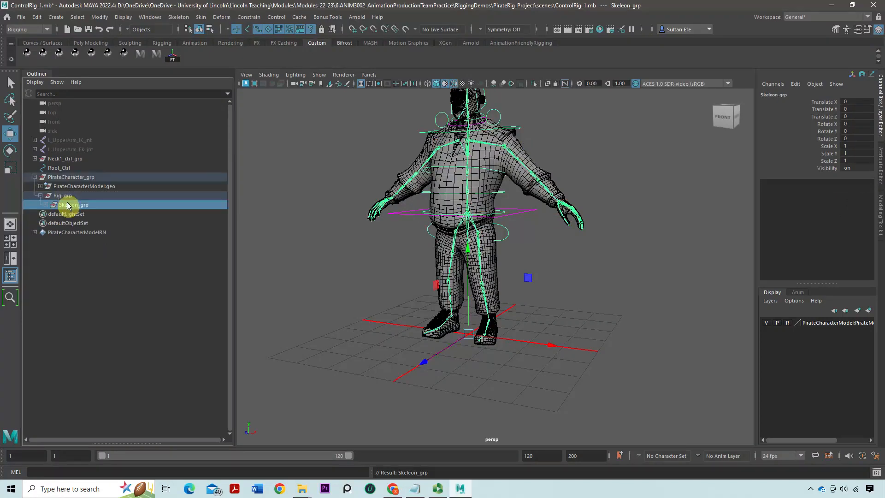
Test the new hierarchy by uniformly scaling PirateCharacter_grp, and undo the scaling
{"action": "left_click", "coordinate": [65, 177]}
{"action": "scroll", "coordinate": [468, 257], "scroll_direction": "down", "scroll_amount": 2}
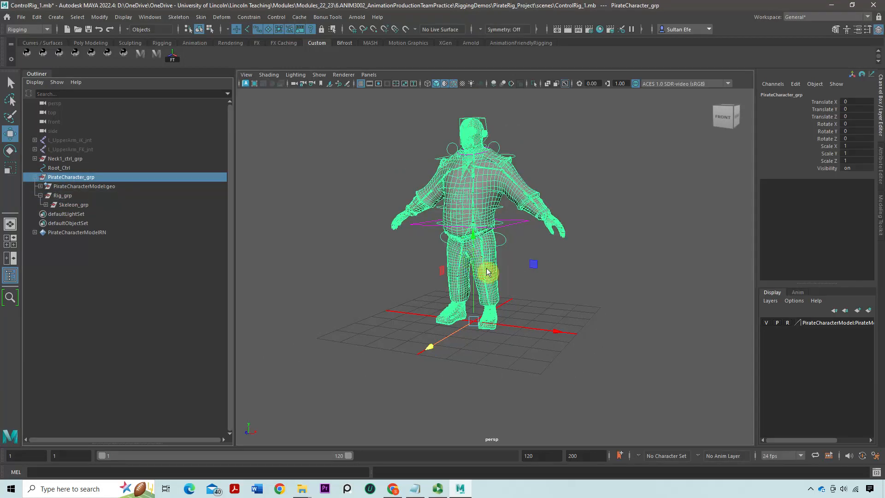
{"action": "key", "text": "r"}
{"action": "left_click_drag", "start_coordinate": [473, 321], "coordinate": [408, 332]}
{"action": "key", "text": "ctrl+z"}
{"action": "left_click", "coordinate": [578, 290]}
{"action": "scroll", "coordinate": [460, 259], "scroll_direction": "up", "scroll_amount": 2}
{"action": "middle_click_drag", "start_coordinate": [459, 269], "coordinate": [460, 283], "text": "alt"}
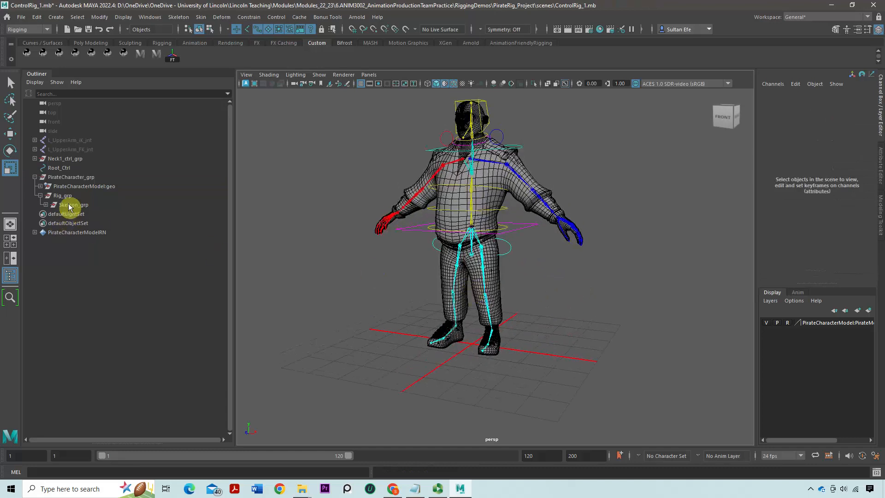
Create an empty group for the controls, name it Controls_grp and parent it under Rig_grp
{"action": "left_click", "coordinate": [69, 159]}
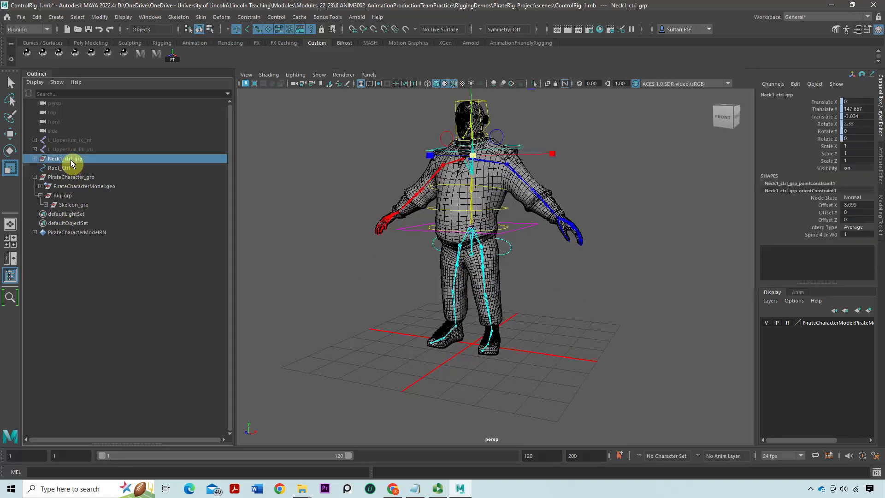
{"action": "left_click", "coordinate": [243, 280]}
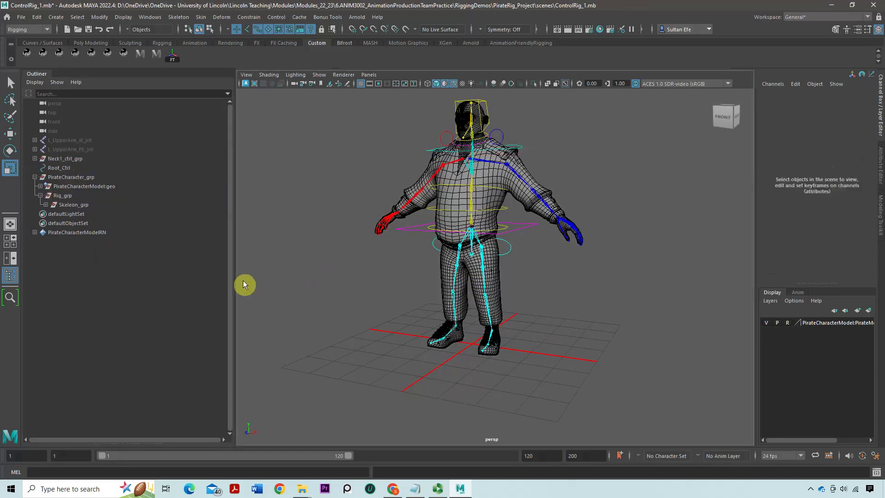
{"action": "key", "text": "ctrl+g"}
{"action": "double_click", "coordinate": [69, 215]}
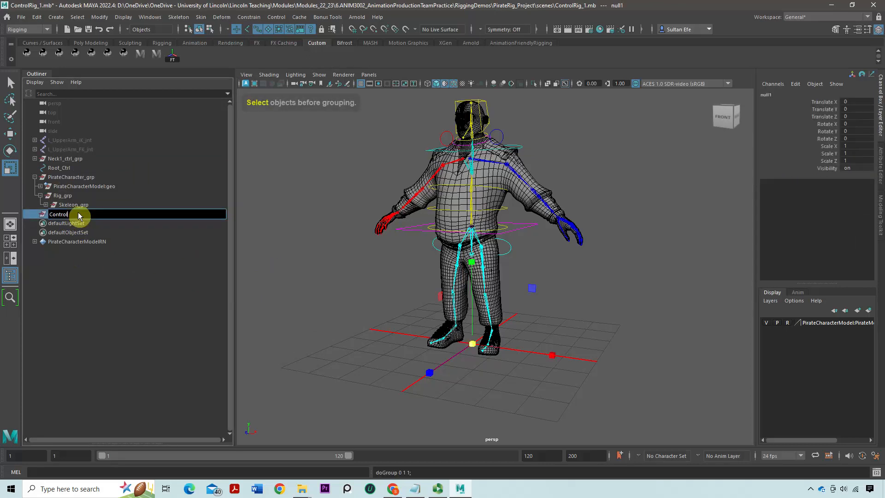
{"action": "type", "text": "Controls_g"}
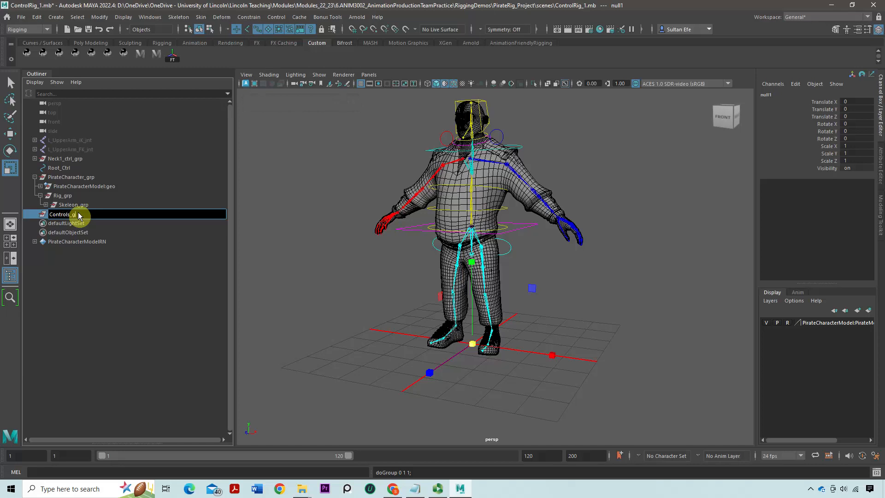
{"action": "type", "text": "rp"}
{"action": "key", "text": "Return"}
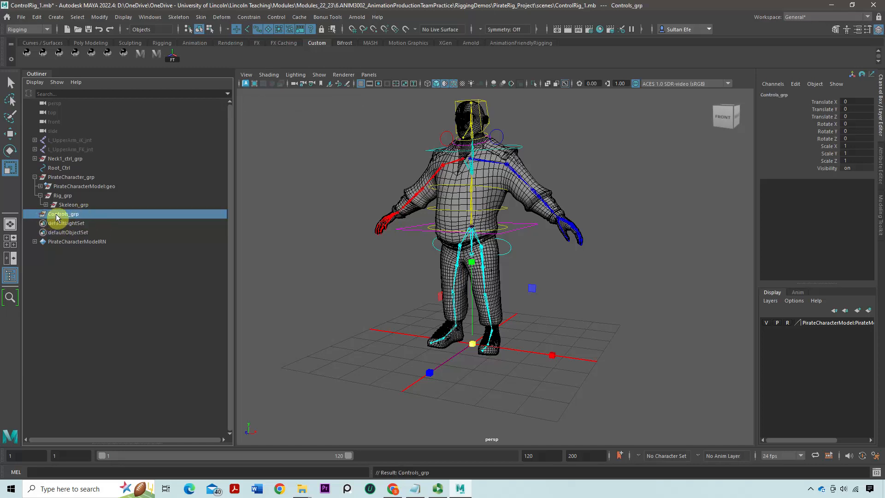
{"action": "left_click_drag", "start_coordinate": [55, 218], "coordinate": [63, 205]}
Try scaling PirateCharacter_grp down to about 0.8 while the controls are still outside it, and undo the scaling
{"action": "left_click", "coordinate": [69, 177]}
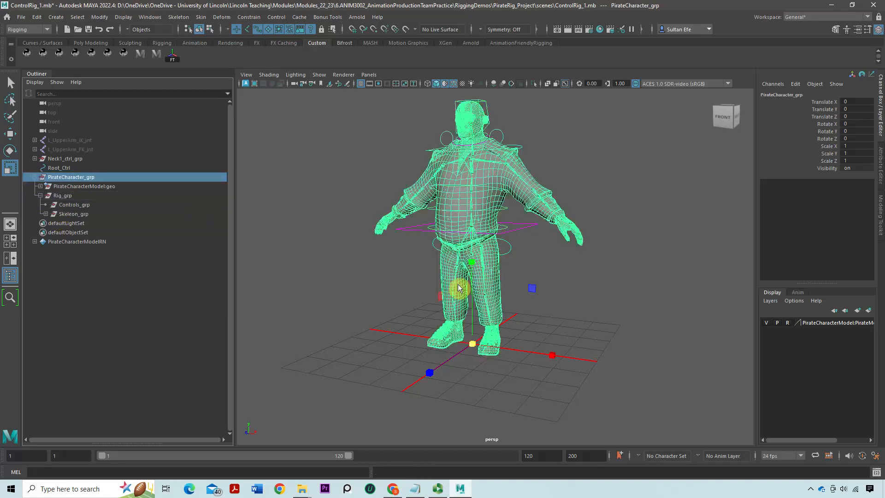
{"action": "left_click_drag", "start_coordinate": [471, 342], "coordinate": [411, 327]}
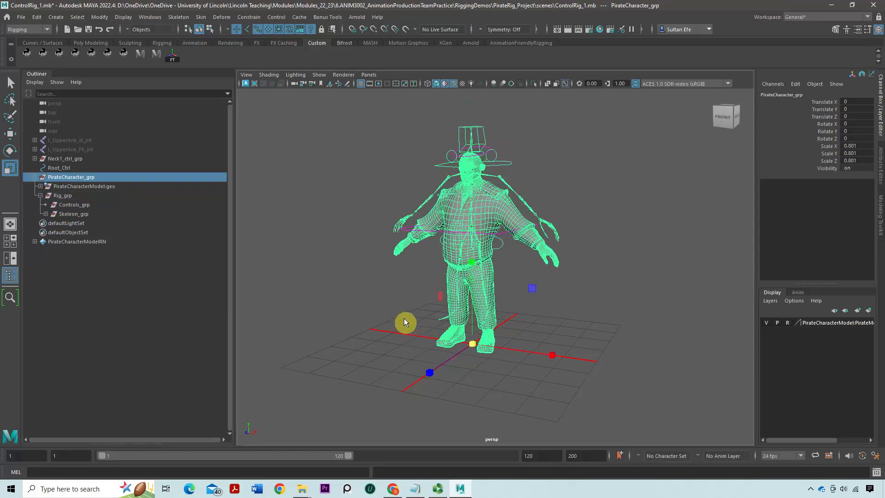
{"action": "key", "text": "ctrl+z"}
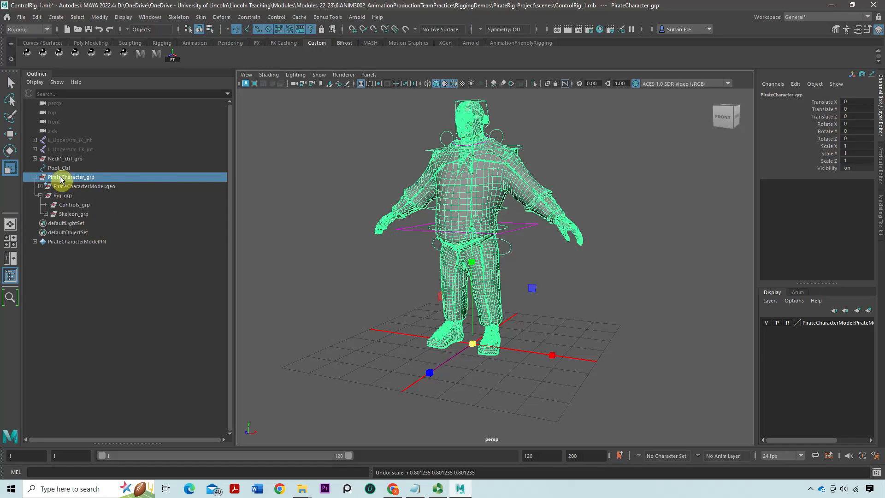
Move Root_Ctrl into the PirateCharacter_grp hierarchy and parent it under Controls_grp
{"action": "left_click", "coordinate": [58, 169]}
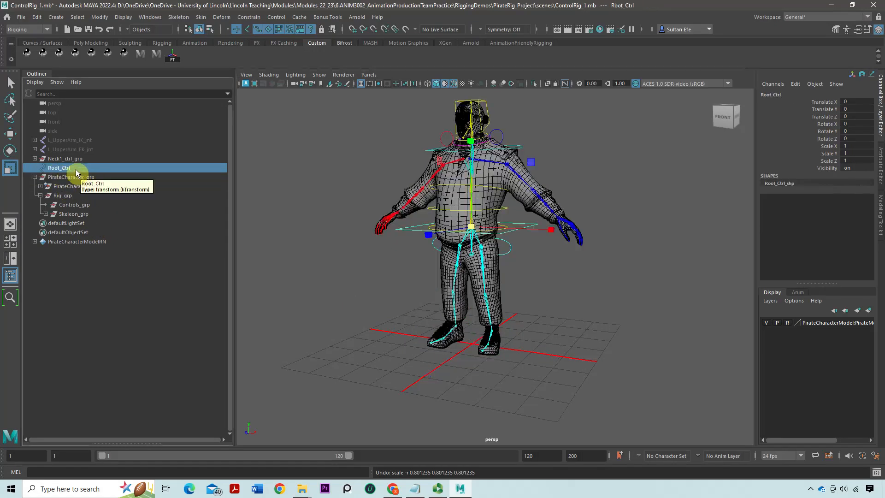
{"action": "middle_click_drag", "start_coordinate": [65, 167], "coordinate": [74, 202]}
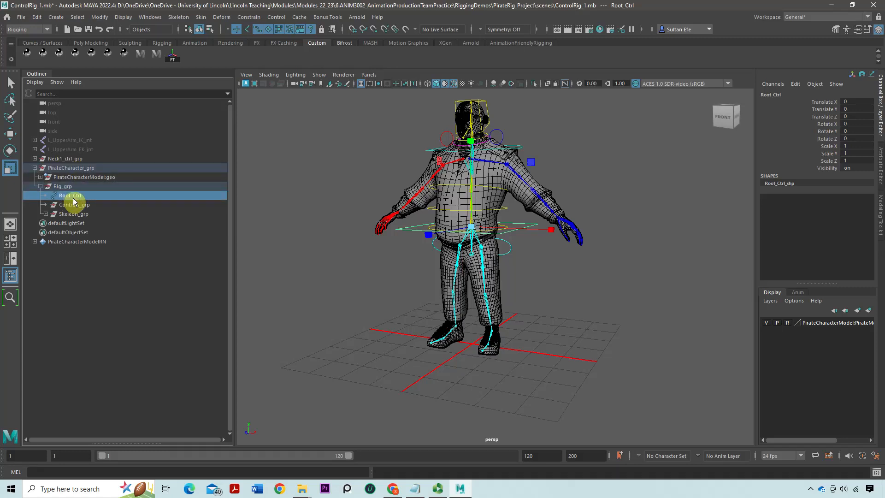
{"action": "left_click", "coordinate": [70, 159]}
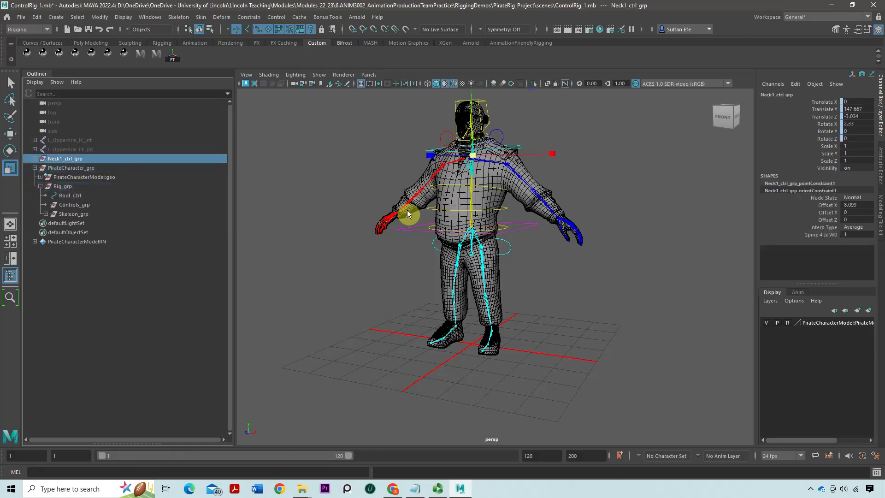
{"action": "left_click", "coordinate": [72, 169]}
{"action": "left_click", "coordinate": [67, 159]}
{"action": "left_click", "coordinate": [67, 197]}
{"action": "middle_click_drag", "start_coordinate": [68, 196], "coordinate": [68, 206]}
{"action": "left_click", "coordinate": [67, 198]}
{"action": "left_click", "coordinate": [46, 195]}
{"action": "left_click", "coordinate": [45, 195]}
Parent Neck1_ctrl_grp under Controls_grp, alongside Root_Ctrl
{"action": "left_click", "coordinate": [64, 159]}
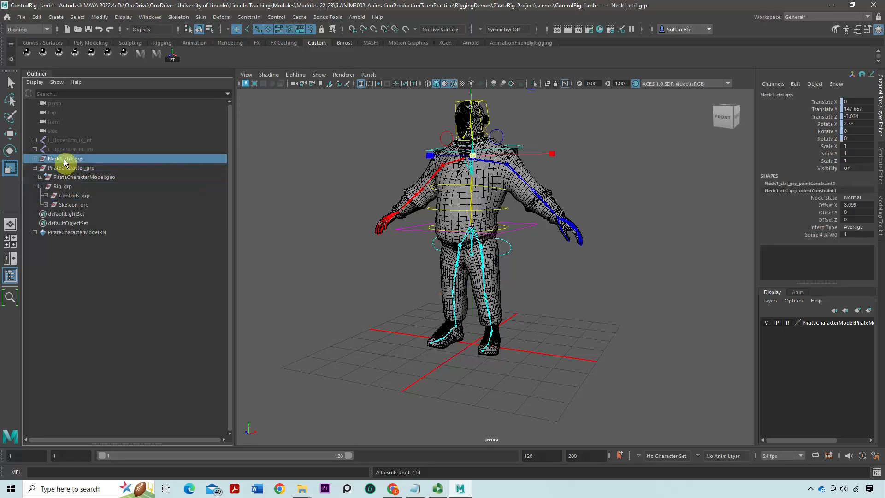
{"action": "middle_click_drag", "start_coordinate": [65, 161], "coordinate": [68, 191]}
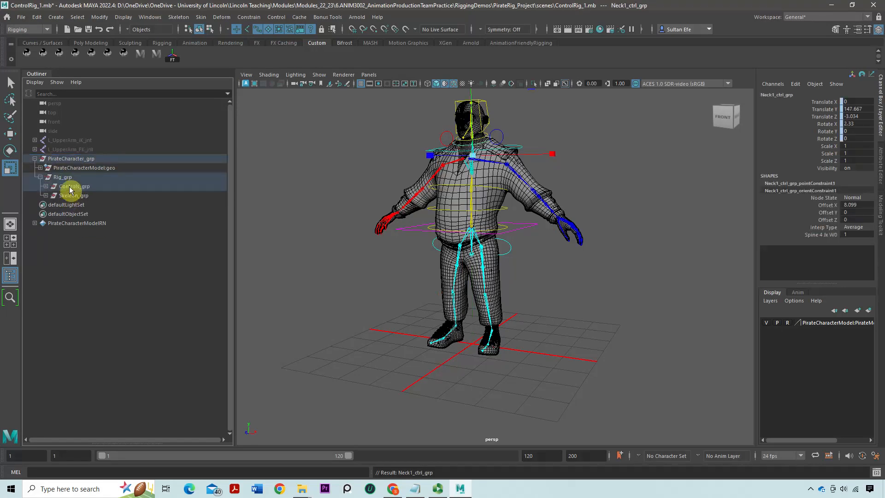
{"action": "left_click", "coordinate": [68, 187]}
{"action": "left_click", "coordinate": [45, 186]}
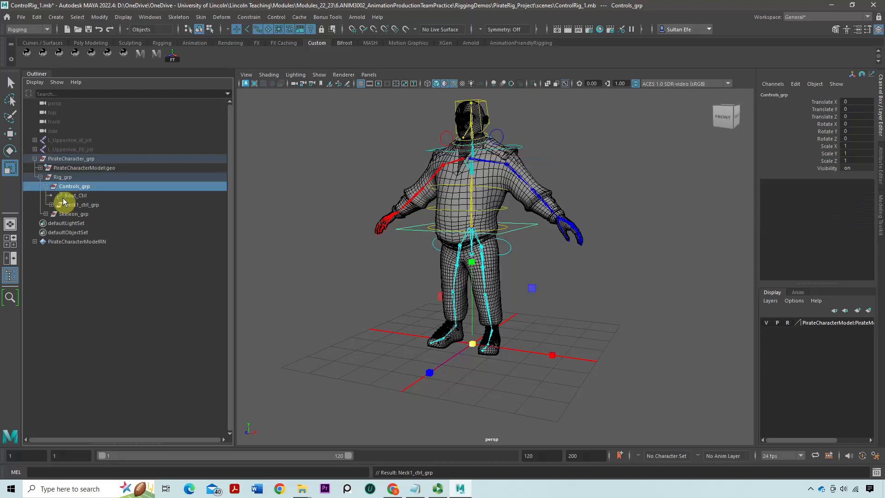
{"action": "left_click", "coordinate": [45, 186]}
Test the grouped rig by scaling PirateCharacter_grp to about 0.55 and rotating it, undoing each change
{"action": "left_click", "coordinate": [57, 162]}
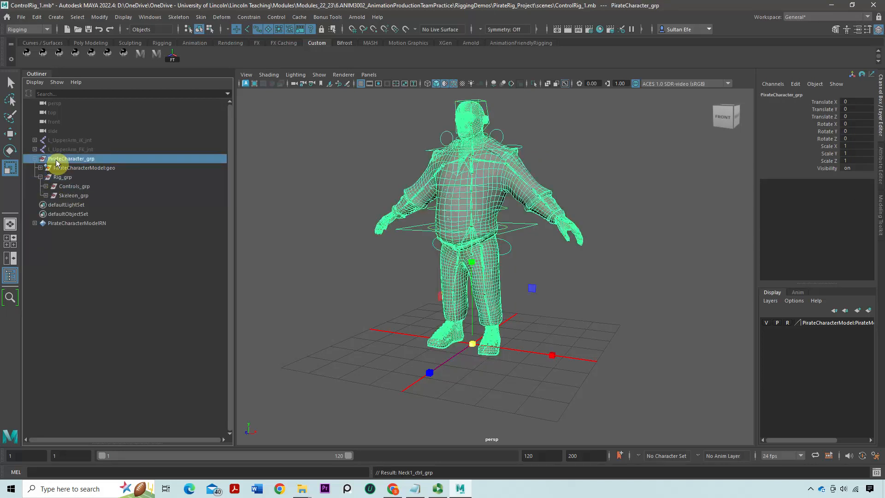
{"action": "left_click_drag", "start_coordinate": [469, 344], "coordinate": [349, 334]}
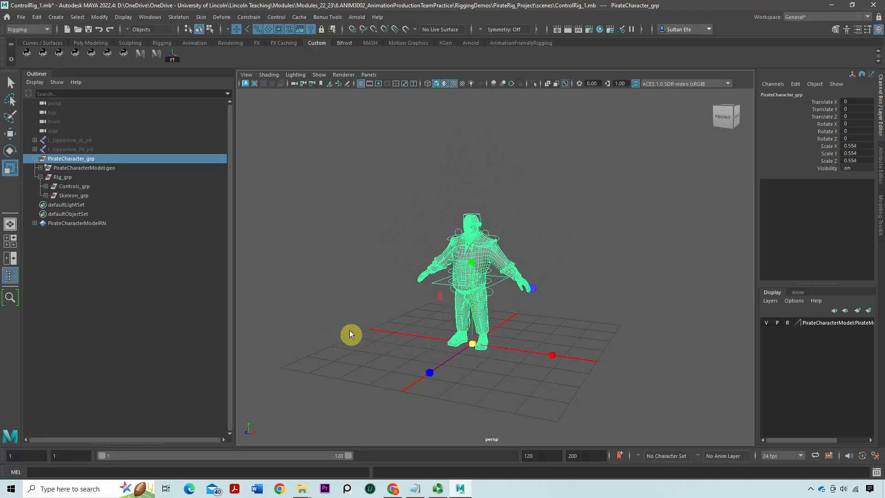
{"action": "key", "text": "ctrl+z"}
{"action": "key", "text": "e"}
{"action": "mouse_move", "coordinate": [462, 325]}
{"action": "left_mouse_down"}
{"action": "mouse_move", "coordinate": [449, 346]}
{"action": "mouse_move", "coordinate": [417, 339]}
{"action": "mouse_move", "coordinate": [468, 339]}
{"action": "left_mouse_up"}
{"action": "key", "text": "ctrl+z"}
Examine the PirateCharacter_grp hierarchy, going through Rig_grp, Controls_grp, Skeleon_grp and the mesh group
{"action": "left_click", "coordinate": [40, 177]}
{"action": "left_click", "coordinate": [54, 177]}
{"action": "left_click", "coordinate": [306, 187]}
{"action": "scroll", "coordinate": [509, 267], "scroll_direction": "down", "scroll_amount": 3}
{"action": "scroll", "coordinate": [436, 268], "scroll_direction": "up", "scroll_amount": 5}
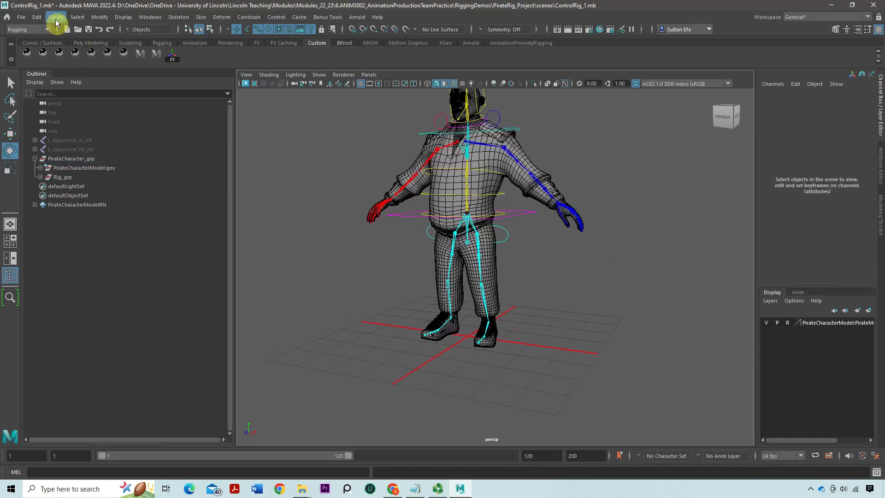
{"action": "left_click", "coordinate": [41, 177]}
{"action": "left_click", "coordinate": [63, 186]}
{"action": "left_click", "coordinate": [46, 186]}
{"action": "left_click", "coordinate": [76, 196]}
{"action": "left_click", "coordinate": [76, 205]}
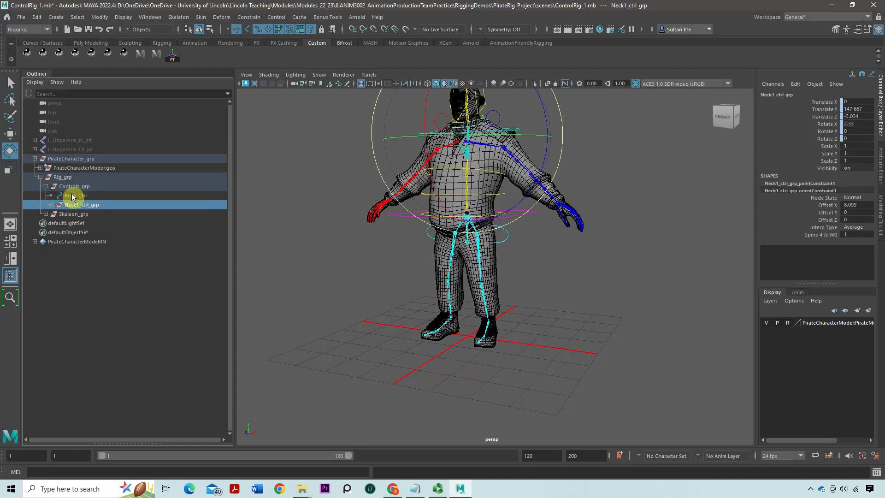
{"action": "left_click", "coordinate": [73, 196]}
{"action": "left_click", "coordinate": [47, 186]}
{"action": "left_click", "coordinate": [53, 196]}
{"action": "left_click", "coordinate": [45, 195]}
{"action": "left_click", "coordinate": [77, 207]}
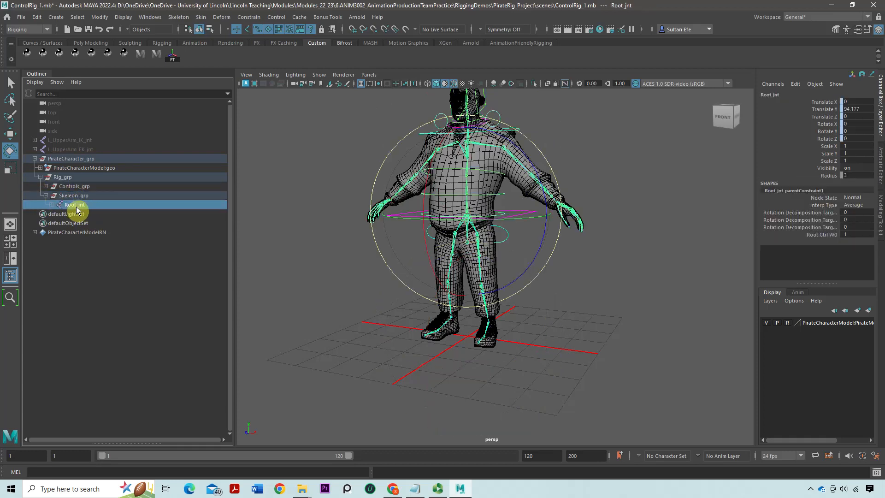
{"action": "left_click", "coordinate": [40, 177]}
{"action": "left_click", "coordinate": [63, 160]}
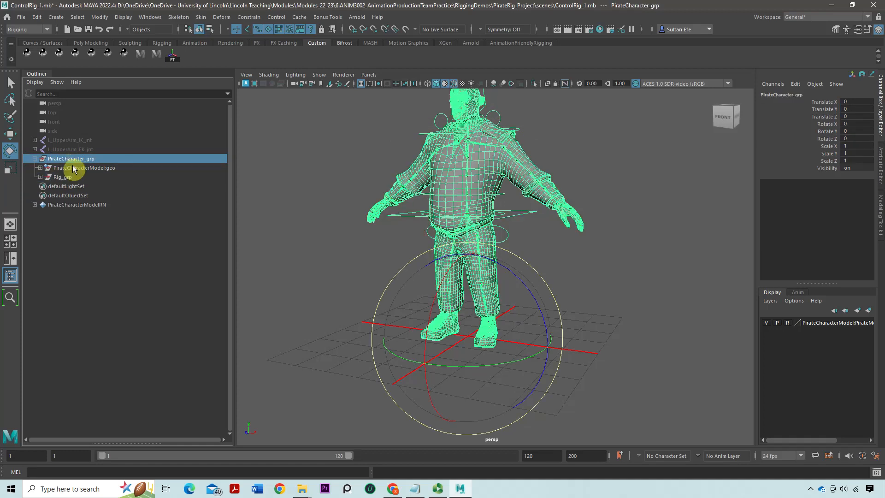
{"action": "left_click", "coordinate": [64, 177]}
{"action": "left_click", "coordinate": [55, 169]}
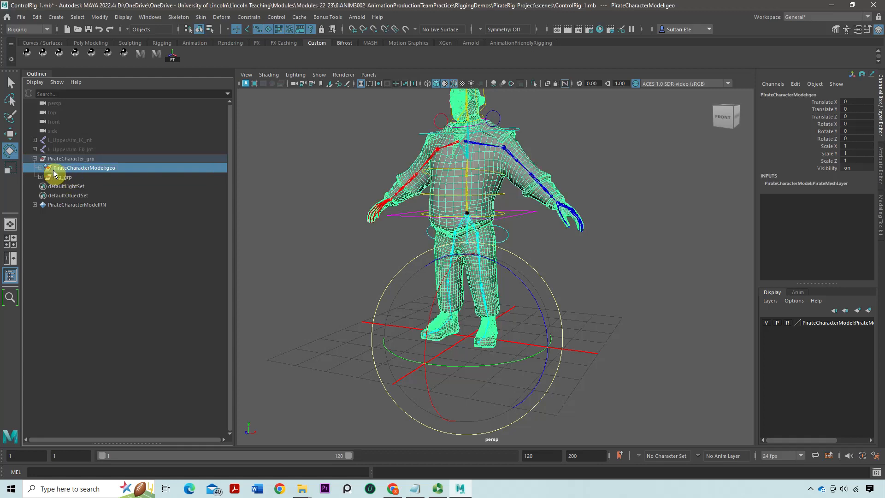
{"action": "left_click", "coordinate": [63, 159]}
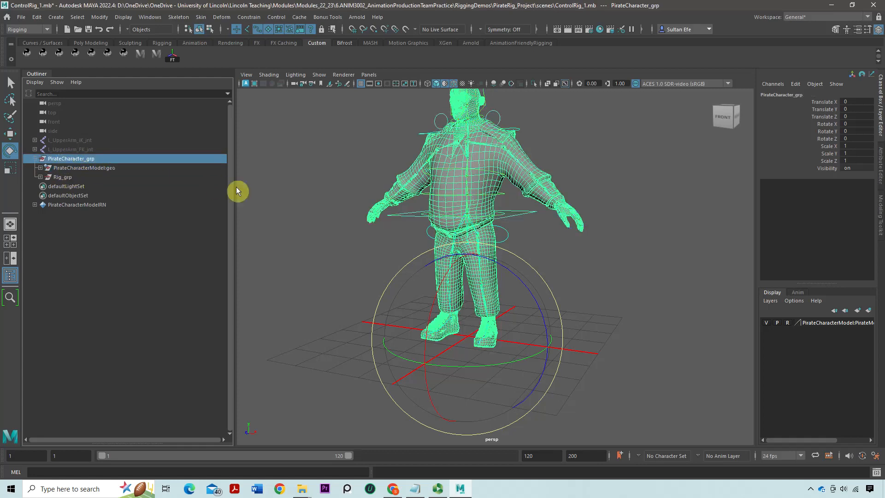
With nothing selected, create a four-way arrow controller using the extended shapes of IDR ControllerTools, and minimise the tool windows
{"action": "left_click", "coordinate": [355, 207]}
{"action": "scroll", "coordinate": [407, 238], "scroll_direction": "down", "scroll_amount": 3}
{"action": "scroll", "coordinate": [415, 263], "scroll_direction": "up", "scroll_amount": 3}
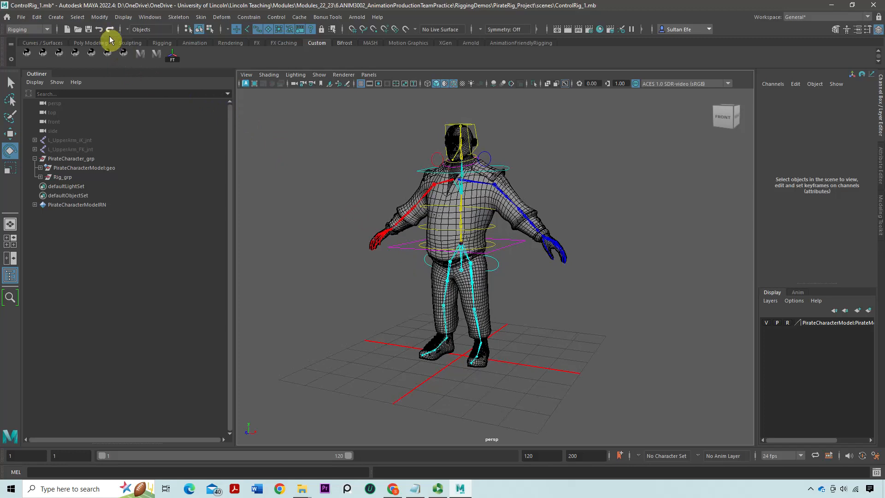
{"action": "left_click", "coordinate": [155, 55]}
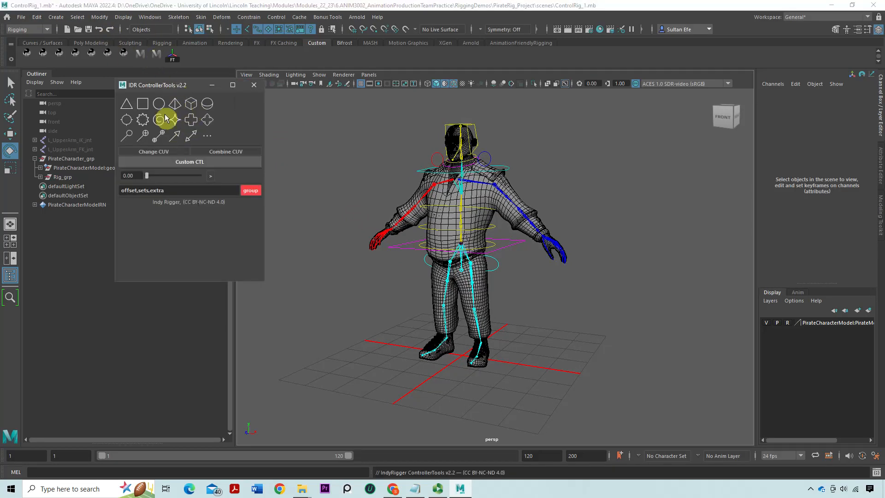
{"action": "left_click", "coordinate": [210, 138]}
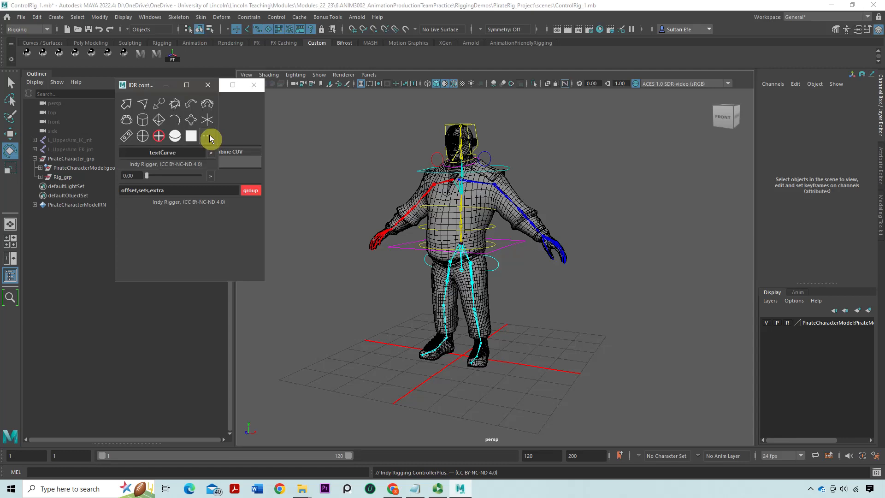
{"action": "left_click", "coordinate": [179, 135]}
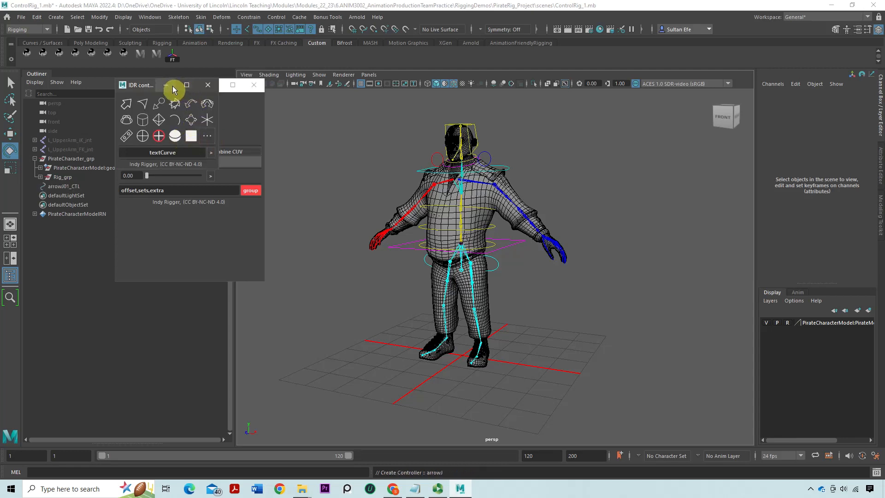
{"action": "left_click", "coordinate": [167, 85]}
{"action": "left_click", "coordinate": [213, 84]}
Scale the arrow controller uniformly to about 111 so it surrounds the feet, and rename it MainTransform_ctrl
{"action": "left_click", "coordinate": [99, 186]}
{"action": "scroll", "coordinate": [507, 313], "scroll_direction": "down", "scroll_amount": 2}
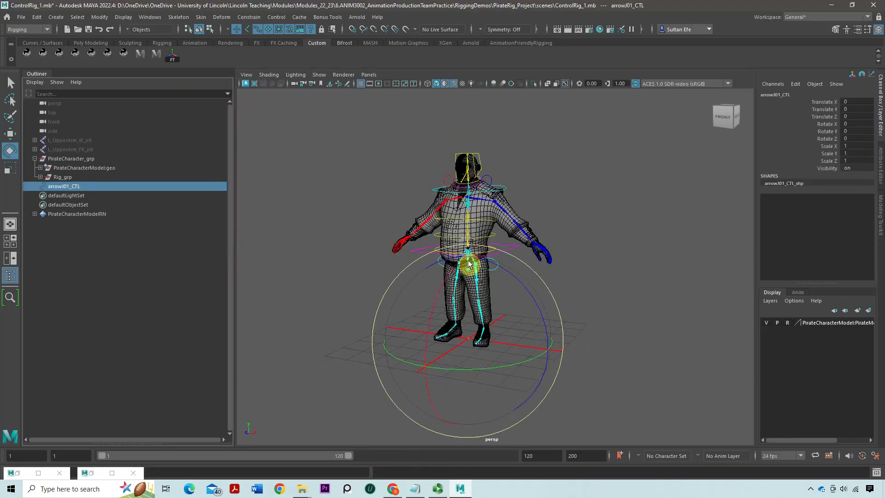
{"action": "key", "text": "r"}
{"action": "left_click_drag", "start_coordinate": [468, 339], "coordinate": [553, 323]}
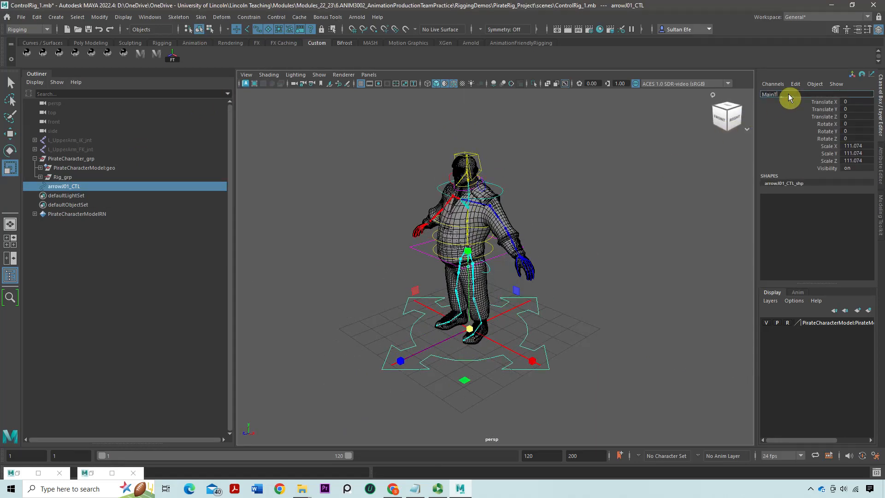
{"action": "type", "text": "form_ctrl"}
{"action": "key", "text": "Return"}
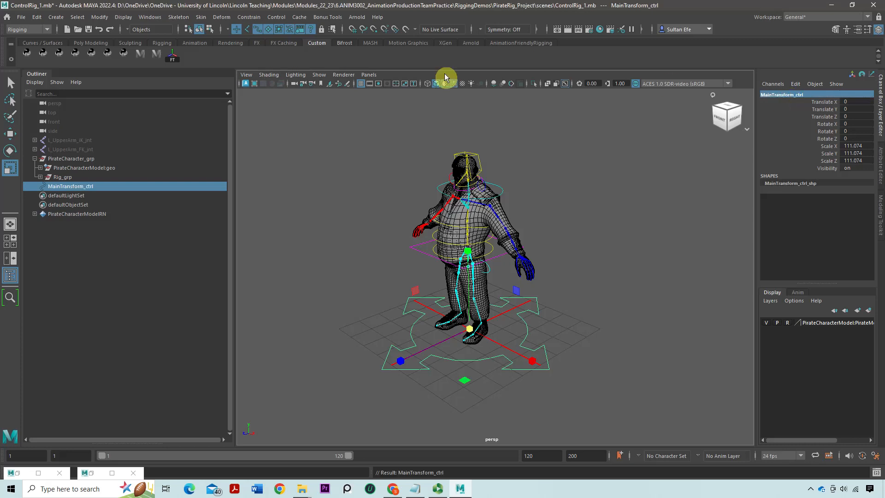
Freeze the transformations of MainTransform_ctrl and parent it under PirateCharacter_grp
{"action": "right_click_drag", "start_coordinate": [556, 235], "coordinate": [406, 227], "text": "alt"}
{"action": "middle_click_drag", "start_coordinate": [406, 227], "coordinate": [417, 219], "text": "alt"}
{"action": "left_click_drag", "start_coordinate": [417, 219], "coordinate": [427, 211], "text": "alt"}
{"action": "left_click_drag", "start_coordinate": [106, 180], "coordinate": [65, 178]}
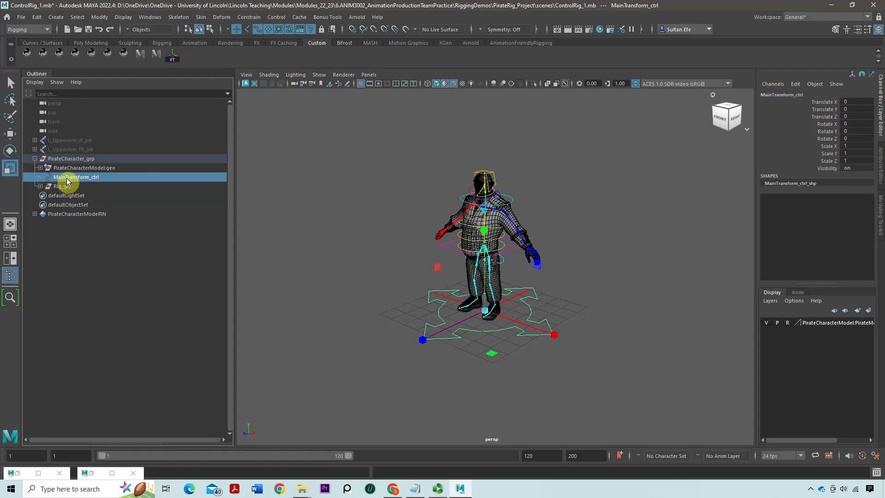
Parent Rig_grp under MainTransform_ctrl inside PirateCharacter_grp and expand MainTransform_ctrl in the hierarchy
{"action": "left_click", "coordinate": [10, 135]}
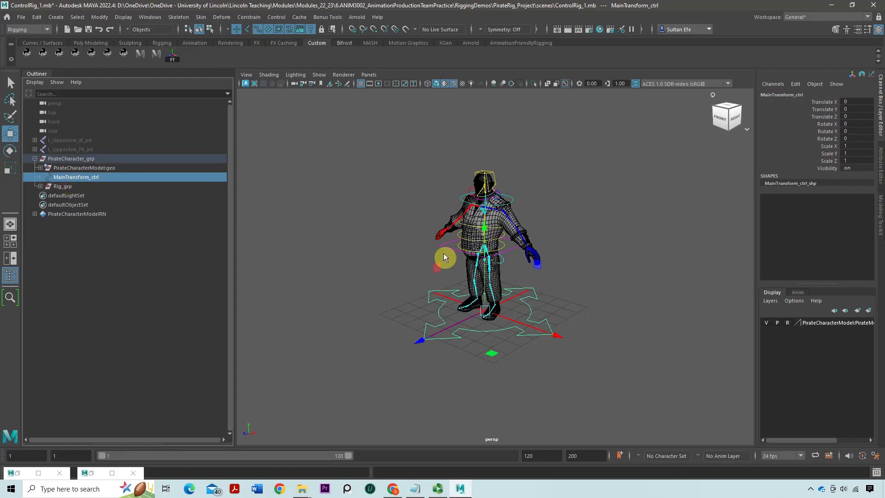
{"action": "scroll", "coordinate": [440, 254], "scroll_direction": "up", "scroll_amount": 5}
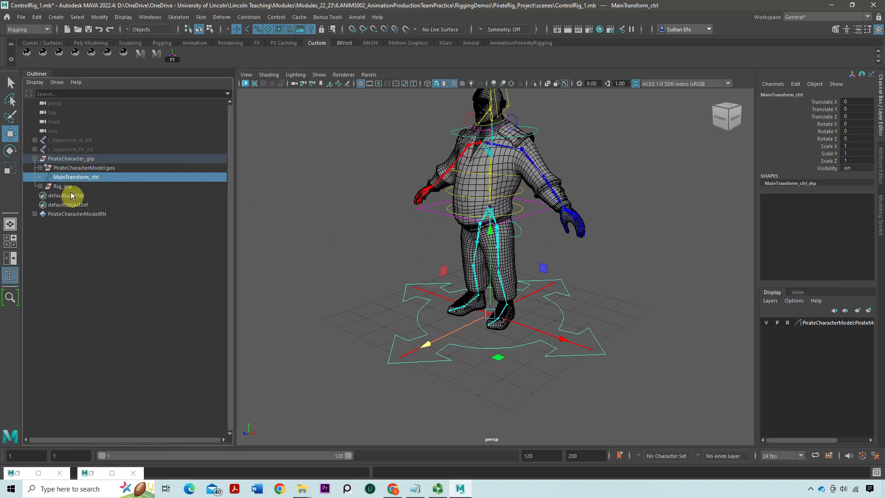
{"action": "left_click", "coordinate": [72, 188], "text": "ctrl"}
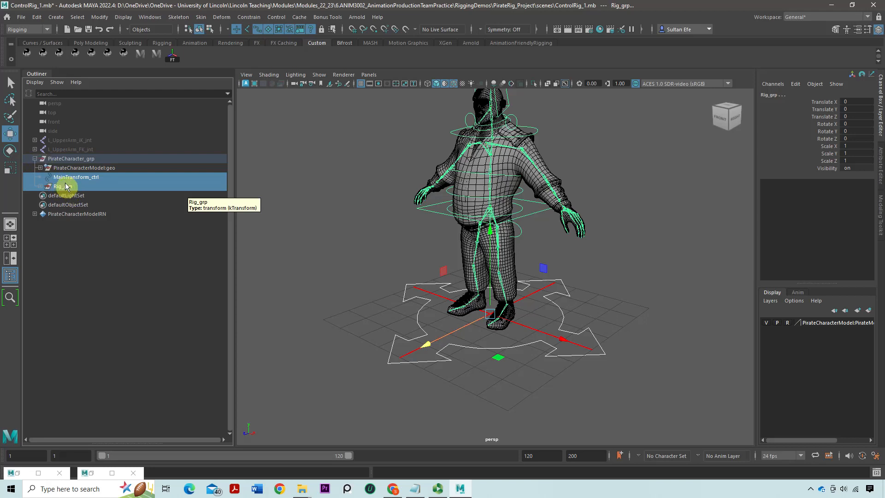
{"action": "left_click", "coordinate": [63, 178]}
{"action": "left_click", "coordinate": [57, 188]}
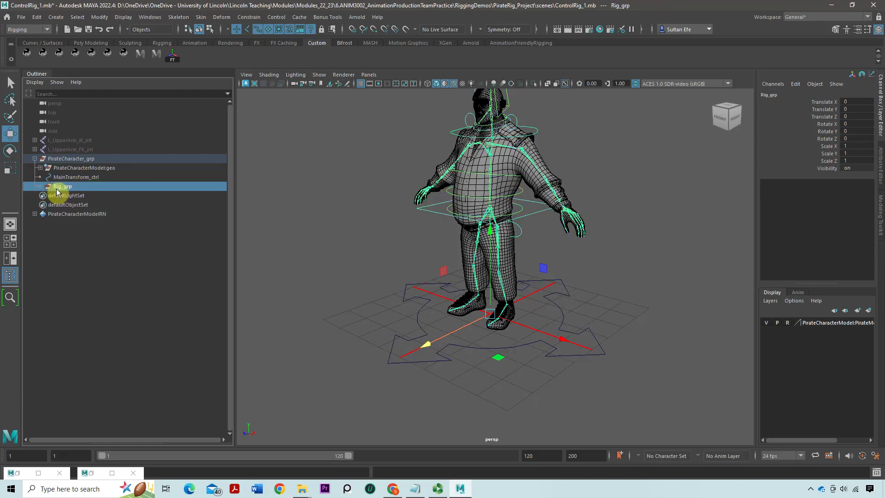
{"action": "mouse_move", "coordinate": [63, 188]}
{"action": "middle_mouse_down"}
{"action": "mouse_move", "coordinate": [69, 182]}
{"action": "mouse_move", "coordinate": [59, 176]}
{"action": "middle_mouse_up"}
{"action": "left_click", "coordinate": [59, 176]}
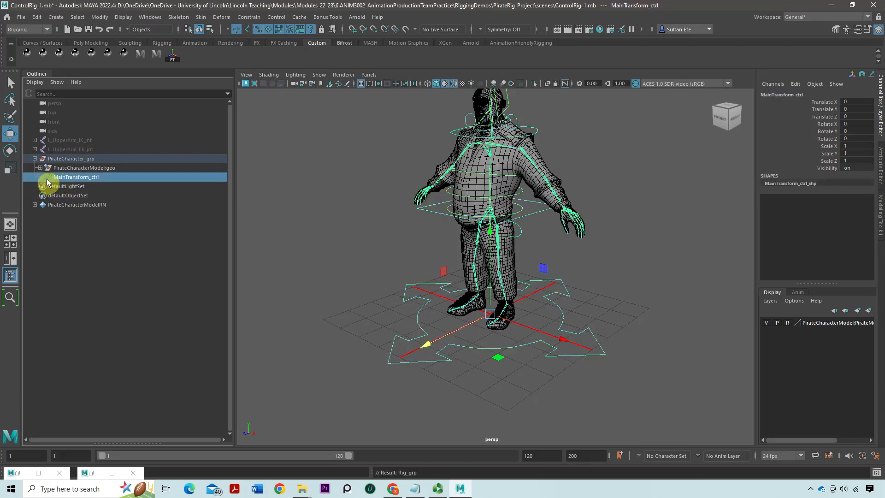
{"action": "left_click", "coordinate": [40, 177]}
Scale MainTransform_ctrl uniformly to test its effect on the nested Rig_grp, and undo the scaling
{"action": "key", "text": "r"}
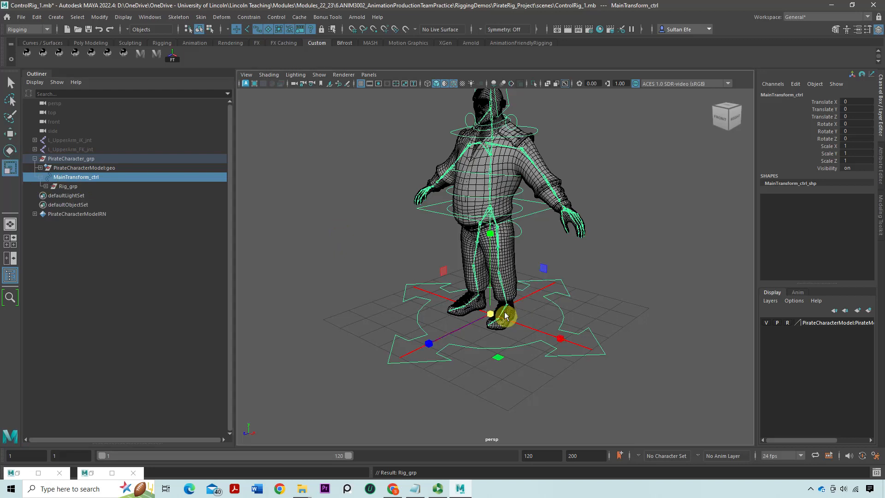
{"action": "left_click_drag", "start_coordinate": [495, 318], "coordinate": [338, 262]}
{"action": "key", "text": "ctrl+z"}
{"action": "middle_click_drag", "start_coordinate": [338, 262], "coordinate": [336, 277], "text": "alt"}
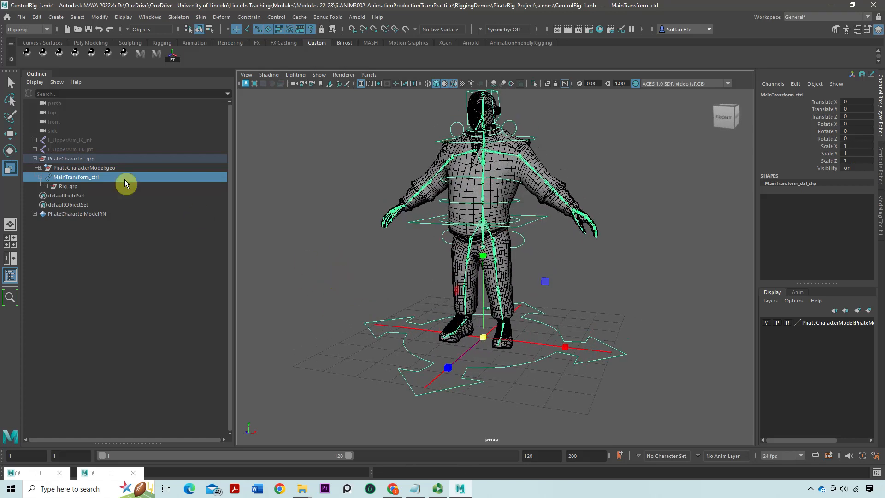
{"action": "left_click", "coordinate": [80, 189]}
{"action": "left_click_drag", "start_coordinate": [76, 193], "coordinate": [70, 171]}
{"action": "left_click", "coordinate": [67, 178]}
{"action": "left_click", "coordinate": [65, 187]}
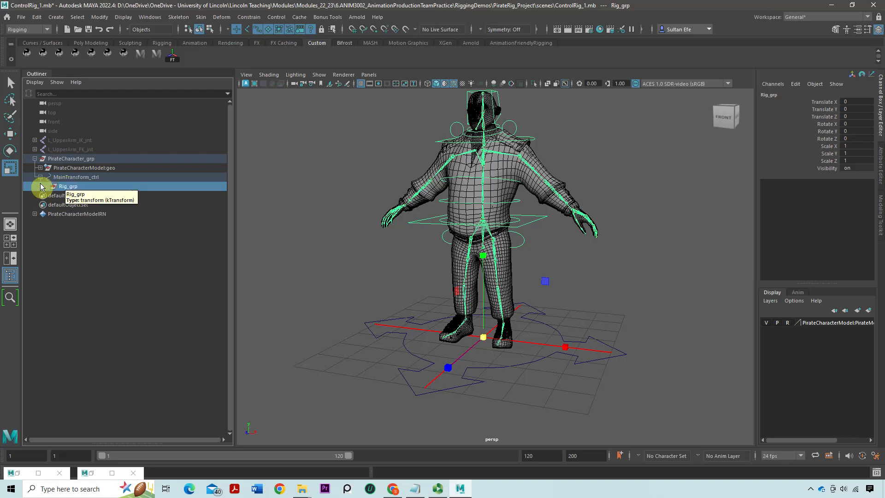
{"action": "left_click", "coordinate": [46, 187]}
{"action": "left_click", "coordinate": [46, 187]}
{"action": "left_click_drag", "start_coordinate": [530, 300], "coordinate": [483, 335], "text": "alt"}
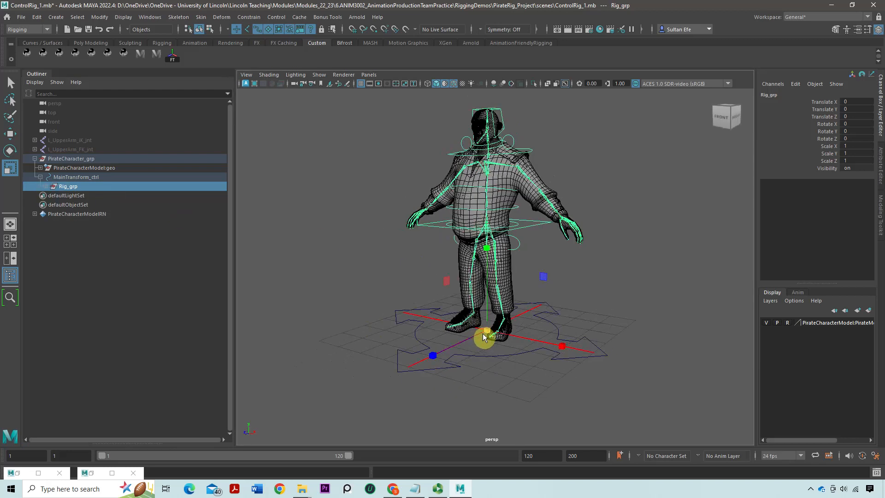
Test the uniform scaling of MainTransform_ctrl with its child Rig_grp once more, and undo it
{"action": "left_click", "coordinate": [68, 179]}
{"action": "scroll", "coordinate": [469, 281], "scroll_direction": "down", "scroll_amount": 3}
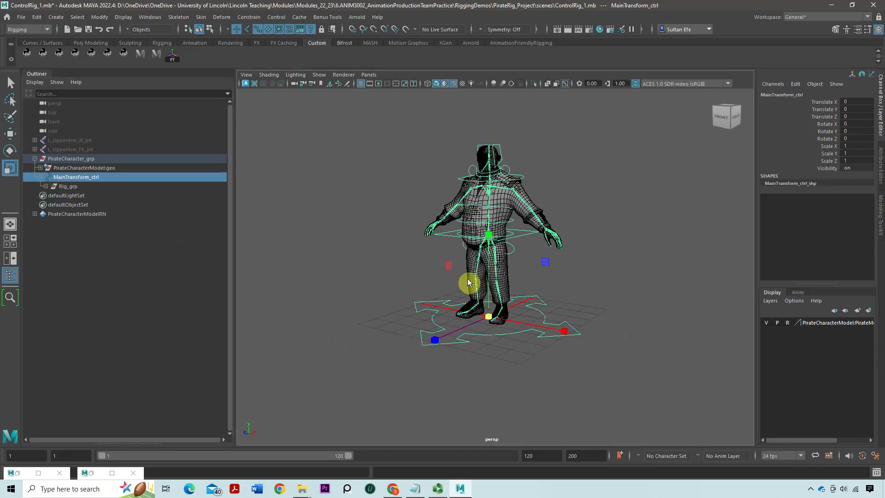
{"action": "left_click_drag", "start_coordinate": [489, 311], "coordinate": [434, 287]}
{"action": "key", "text": "ctrl+z"}
Unparent Rig_grp from MainTransform_ctrl so it sits at the top level of the scene, outside PirateCharacter_grp
{"action": "left_click", "coordinate": [84, 192]}
{"action": "left_click", "coordinate": [85, 186]}
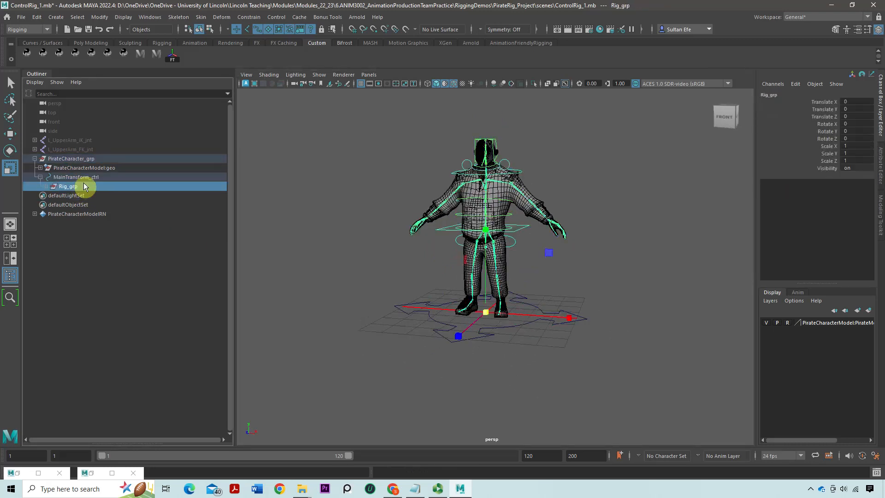
{"action": "key", "text": "shift+p"}
{"action": "left_click", "coordinate": [77, 177]}
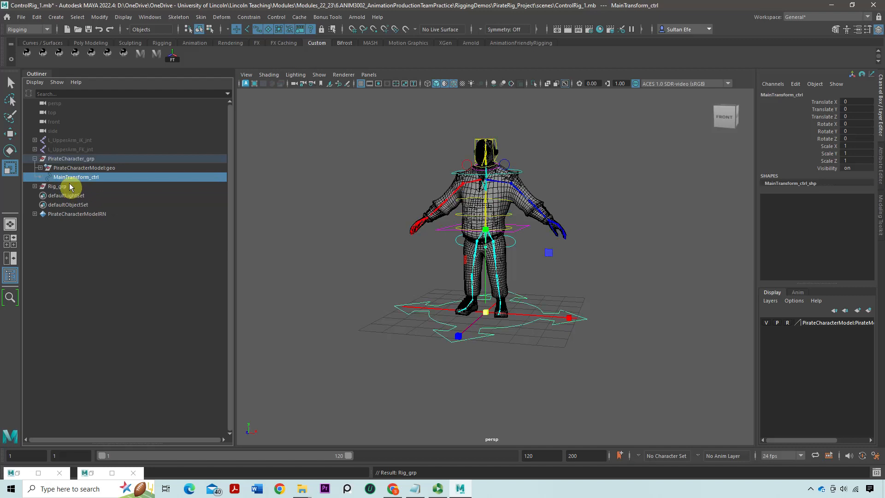
{"action": "left_click", "coordinate": [53, 185]}
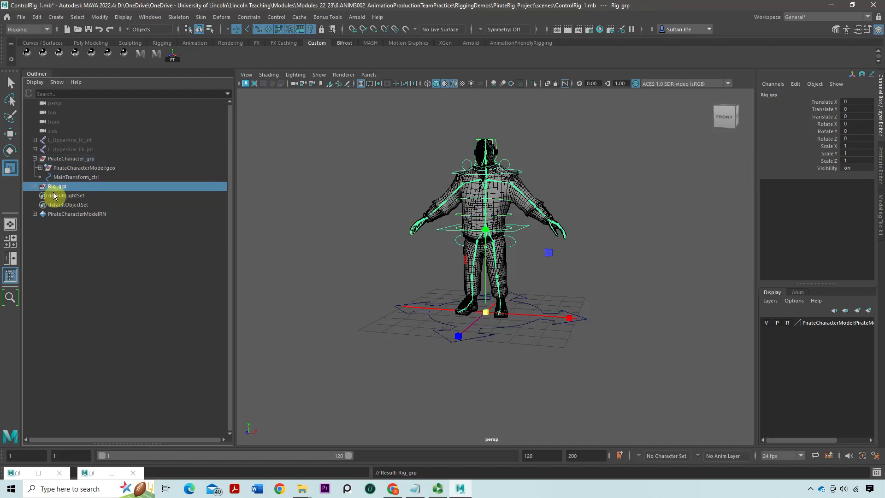
{"action": "left_click", "coordinate": [34, 158]}
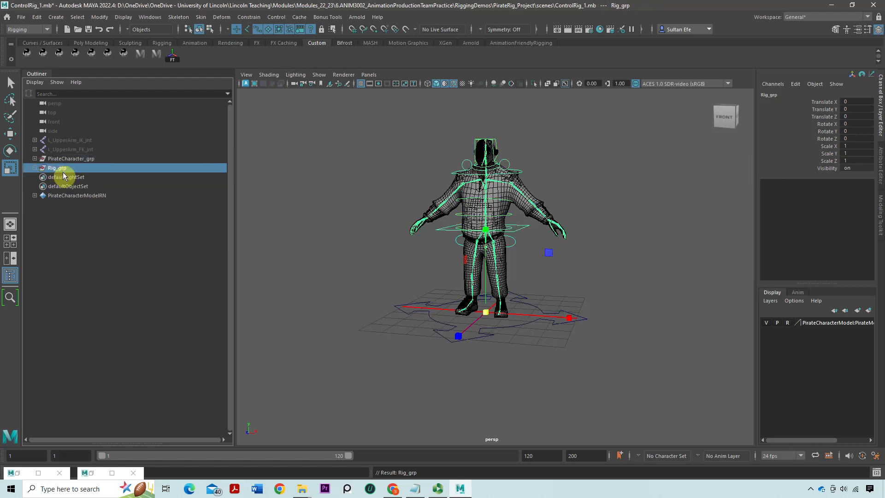
{"action": "left_click", "coordinate": [35, 159]}
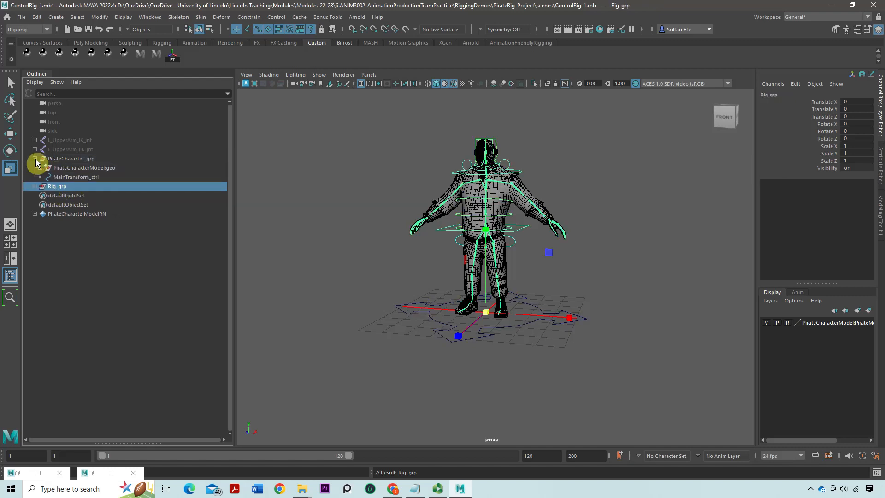
Parent-constrain Rig_grp to MainTransform_ctrl with Maintain offset off and all translate and rotate axes constrained
{"action": "left_click", "coordinate": [71, 178]}
{"action": "left_click", "coordinate": [59, 186], "text": "shift"}
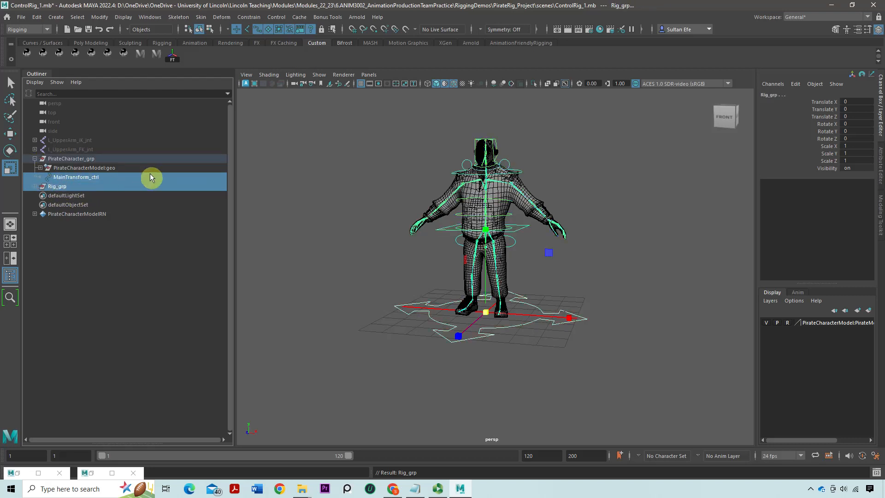
{"action": "left_click", "coordinate": [248, 17]}
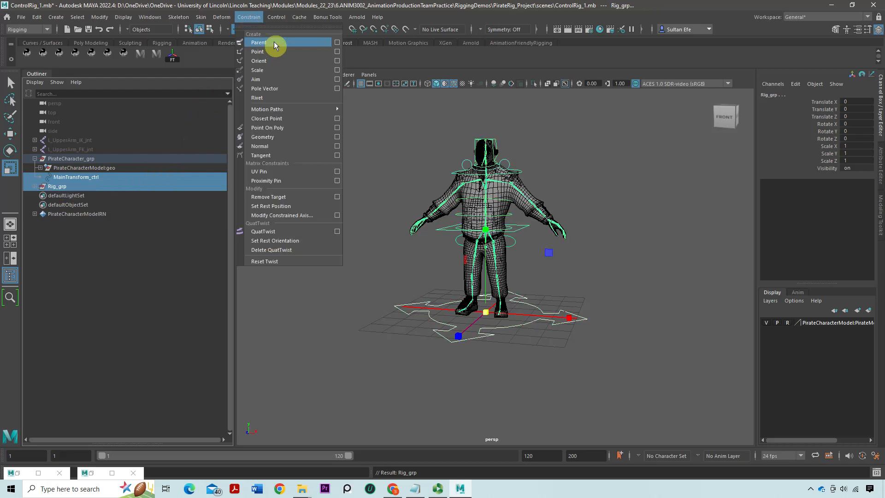
{"action": "left_click", "coordinate": [337, 42]}
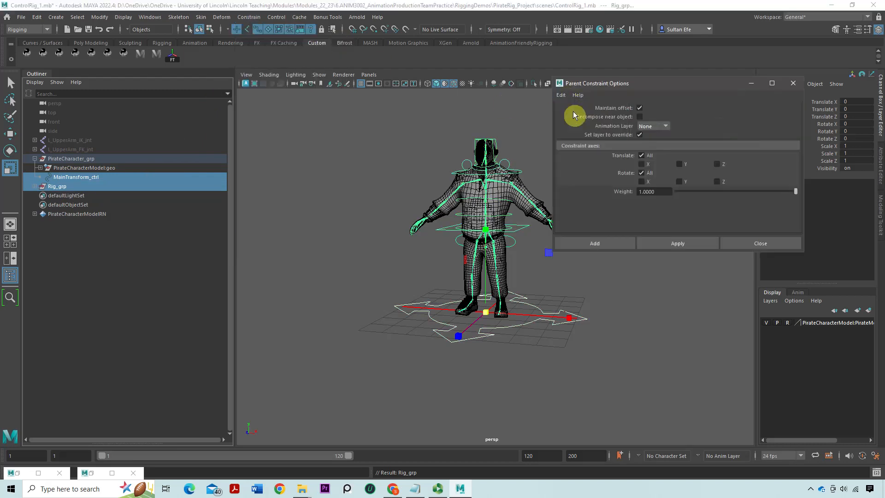
{"action": "left_click", "coordinate": [640, 108]}
{"action": "left_click", "coordinate": [682, 245]}
Scale MainTransform_ctrl uniformly to about 0.59 to test the parent constraint, and undo the scaling
{"action": "left_click", "coordinate": [423, 294]}
{"action": "left_click", "coordinate": [413, 305]}
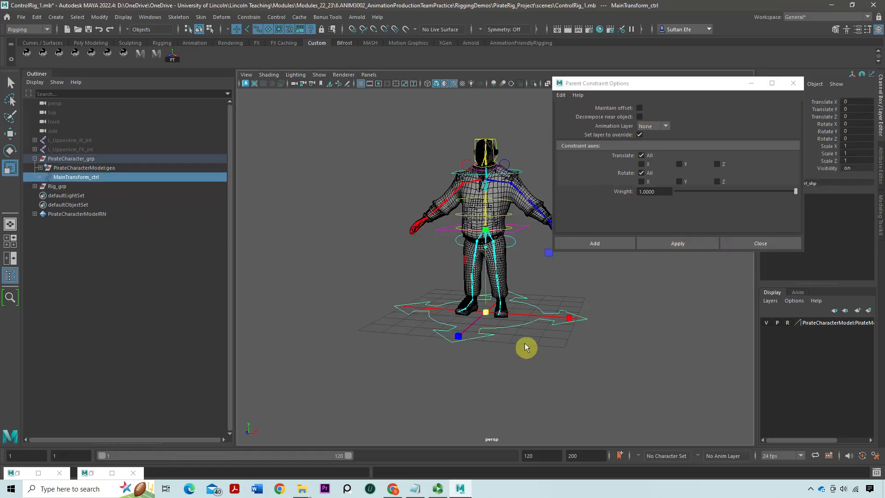
{"action": "left_click_drag", "start_coordinate": [489, 312], "coordinate": [438, 311]}
{"action": "key", "text": "ctrl+z"}
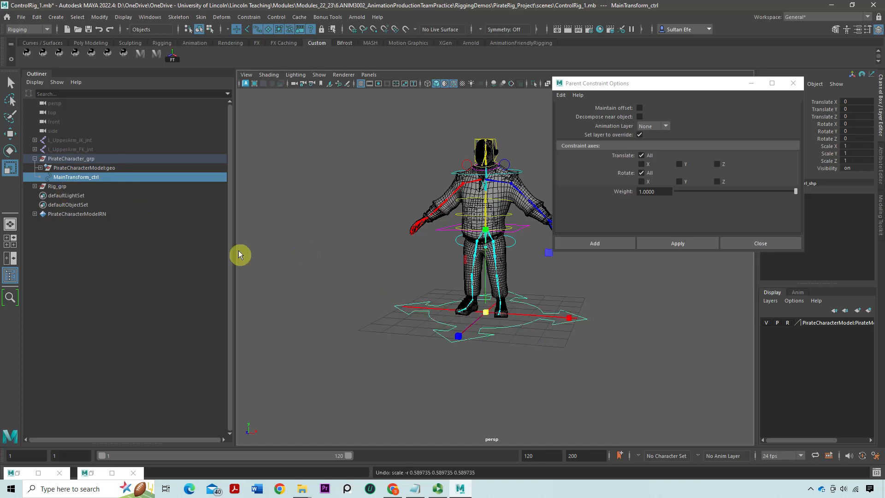
Scale-constrain Rig_grp to MainTransform_ctrl on all axes with Maintain offset off and a weight of 1
{"action": "left_click", "coordinate": [83, 185], "text": "ctrl"}
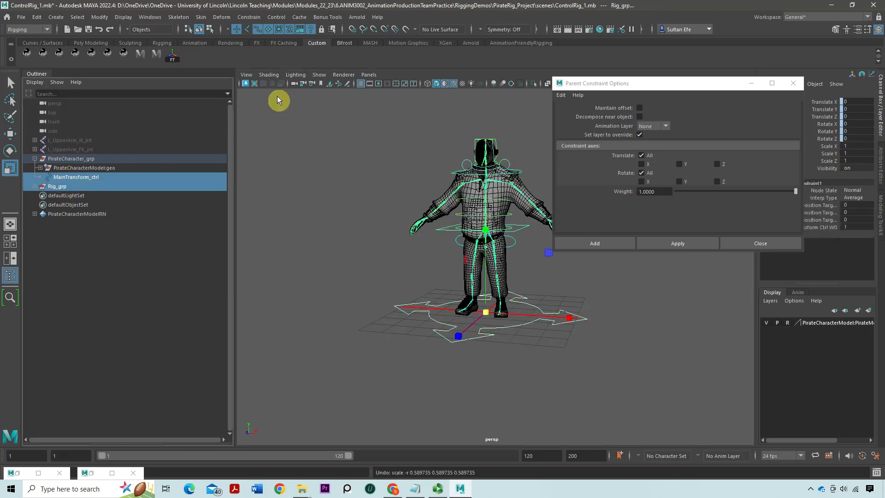
{"action": "left_click", "coordinate": [249, 17]}
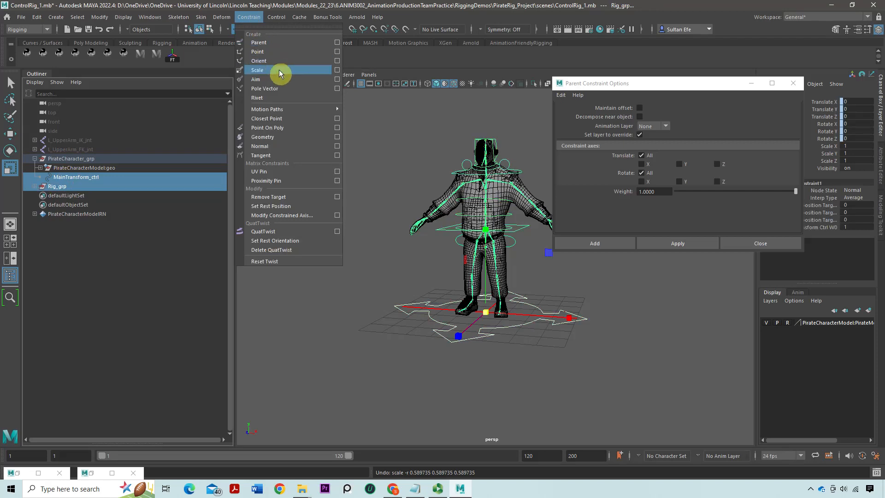
{"action": "left_click", "coordinate": [337, 70]}
{"action": "left_click", "coordinate": [567, 103]}
{"action": "left_click", "coordinate": [565, 115]}
{"action": "left_click", "coordinate": [679, 242]}
Test the scale constraint by scaling MainTransform_ctrl uniformly, and close the constraint options
{"action": "left_click", "coordinate": [413, 302]}
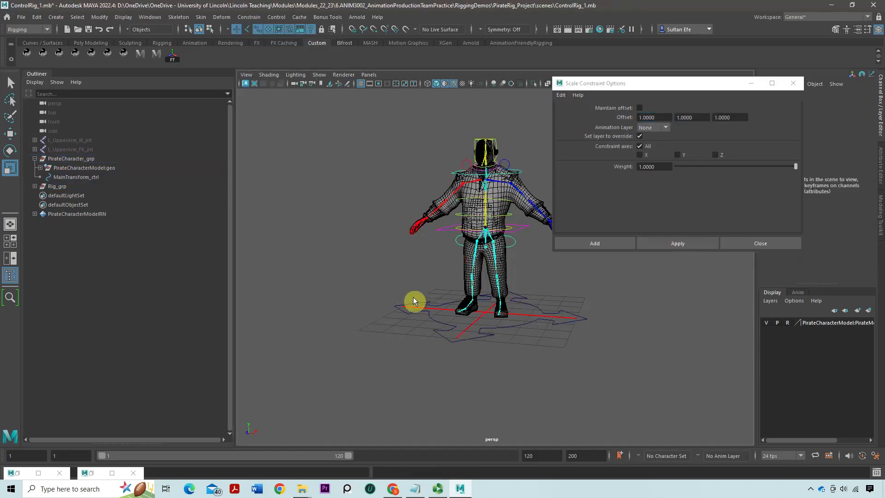
{"action": "mouse_move", "coordinate": [493, 312]}
{"action": "left_mouse_down"}
{"action": "mouse_move", "coordinate": [452, 316]}
{"action": "mouse_move", "coordinate": [411, 306]}
{"action": "mouse_move", "coordinate": [482, 304]}
{"action": "left_mouse_up"}
{"action": "left_click", "coordinate": [760, 244]}
Parent the constrained Rig_grp back under PirateCharacter_grp, beside MainTransform_ctrl, and select MainTransform_ctrl
{"action": "scroll", "coordinate": [482, 304], "scroll_direction": "up", "scroll_amount": 3}
{"action": "left_click", "coordinate": [66, 189]}
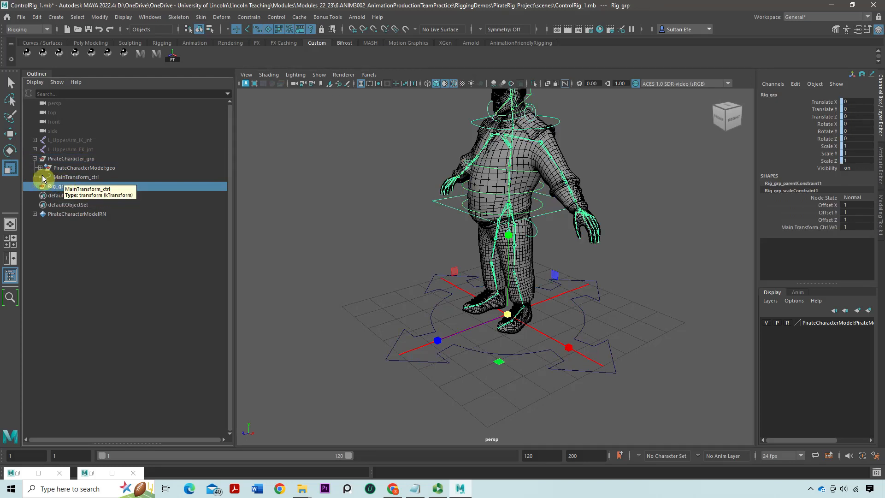
{"action": "middle_click_drag", "start_coordinate": [58, 187], "coordinate": [63, 177]}
{"action": "left_click", "coordinate": [63, 178]}
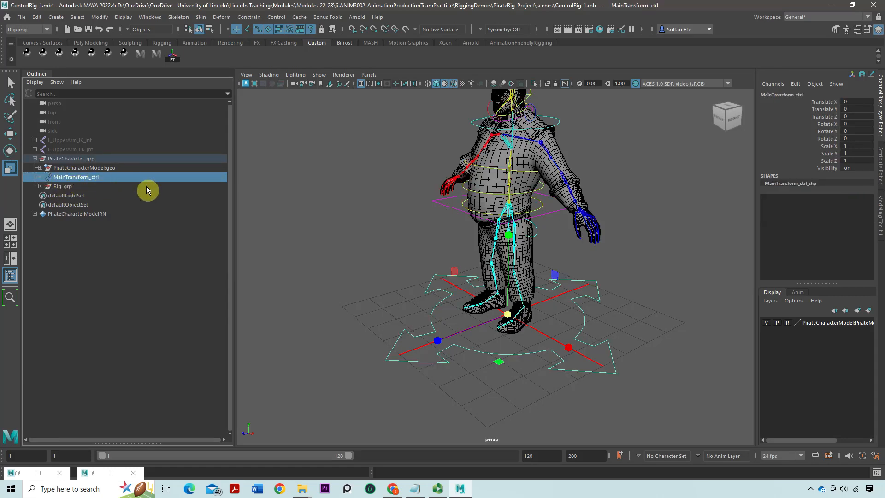
Scale MainTransform_ctrl uniformly to check that the constrained rig follows, and undo the scaling
{"action": "left_click", "coordinate": [455, 257]}
{"action": "left_click", "coordinate": [543, 338]}
{"action": "left_click_drag", "start_coordinate": [509, 318], "coordinate": [405, 303]}
{"action": "key", "text": "ctrl+z"}
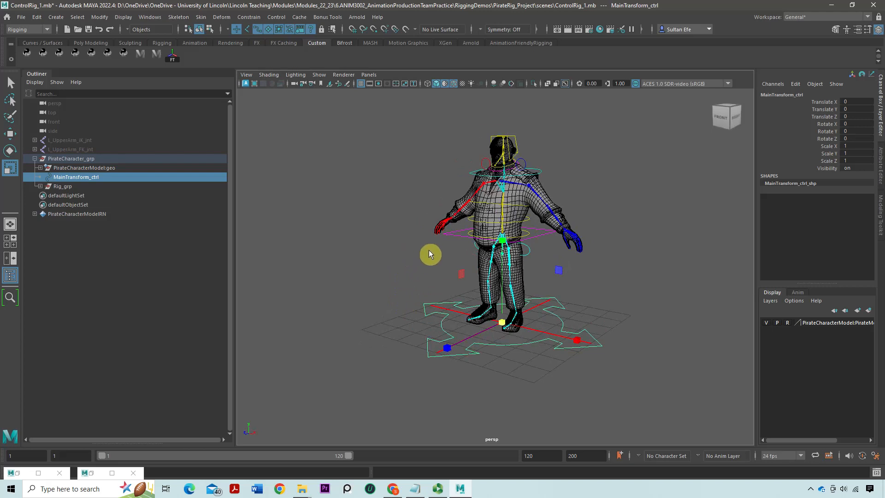
Move and rotate MainTransform_ctrl to check that the skeleton and controls follow, and undo these transforms
{"action": "key", "text": "w"}
{"action": "left_click_drag", "start_coordinate": [509, 292], "coordinate": [421, 267], "text": "alt"}
{"action": "scroll", "coordinate": [386, 261], "scroll_direction": "down", "scroll_amount": 3}
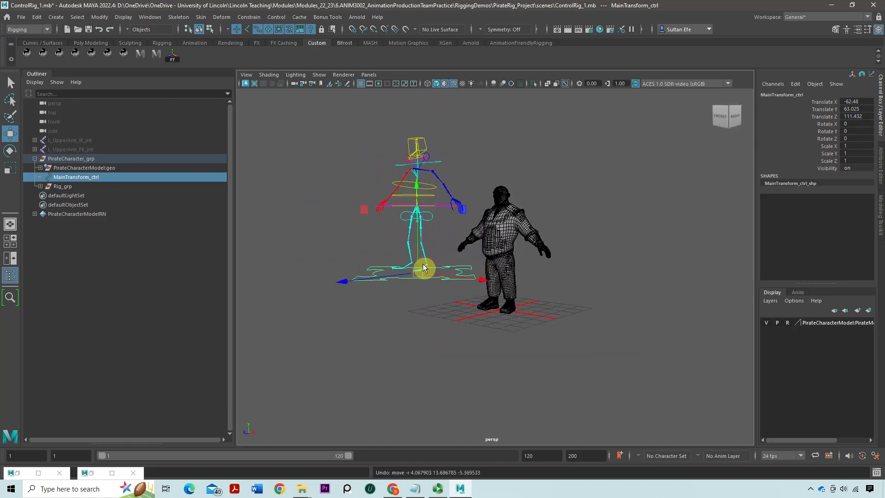
{"action": "key", "text": "e"}
{"action": "left_click_drag", "start_coordinate": [442, 239], "coordinate": [405, 257]}
{"action": "key", "text": "ctrl+z"}
{"action": "key", "text": "ctrl+z"}
{"action": "key", "text": "ctrl+z"}
Rotate the pelvis control to test how the hips and legs respond
{"action": "left_click_drag", "start_coordinate": [512, 230], "coordinate": [474, 241], "text": "alt"}
{"action": "scroll", "coordinate": [474, 242], "scroll_direction": "up", "scroll_amount": 4}
{"action": "left_click_drag", "start_coordinate": [558, 300], "coordinate": [622, 298], "text": "alt"}
{"action": "left_click", "coordinate": [562, 287]}
{"action": "middle_click_drag", "start_coordinate": [563, 288], "coordinate": [566, 282], "text": "alt"}
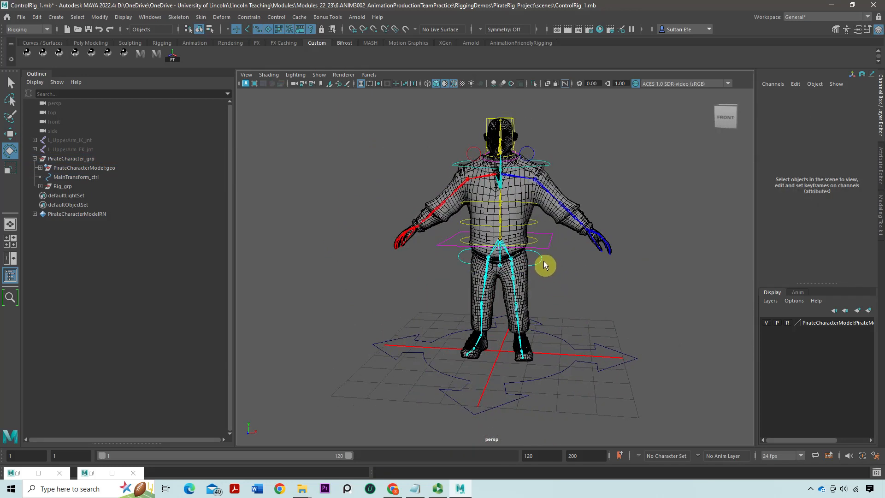
{"action": "left_click", "coordinate": [541, 259]}
{"action": "left_click_drag", "start_coordinate": [551, 212], "coordinate": [567, 255]}
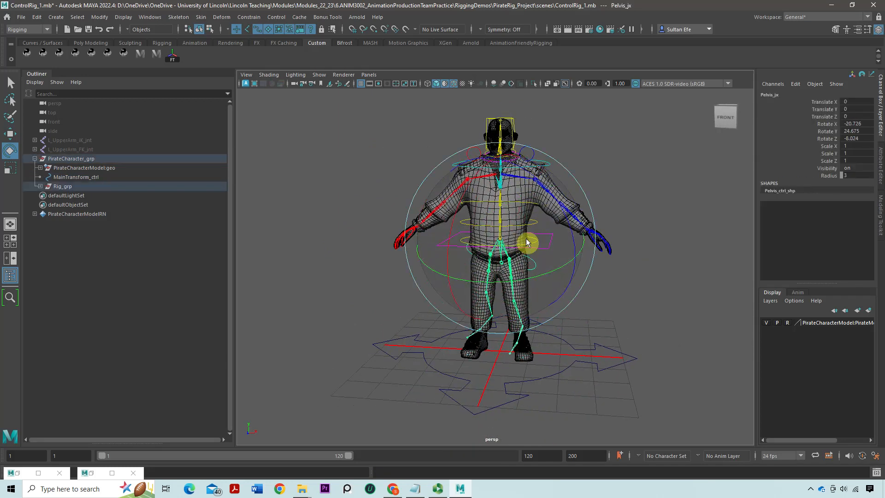
{"action": "left_click", "coordinate": [553, 249]}
{"action": "left_click_drag", "start_coordinate": [579, 251], "coordinate": [492, 292], "text": "alt"}
{"action": "scroll", "coordinate": [492, 292], "scroll_direction": "up", "scroll_amount": 5}
{"action": "middle_click_drag", "start_coordinate": [484, 231], "coordinate": [476, 317], "text": "alt"}
{"action": "left_click_drag", "start_coordinate": [477, 318], "coordinate": [466, 319], "text": "alt"}
{"action": "scroll", "coordinate": [500, 306], "scroll_direction": "up", "scroll_amount": 1}
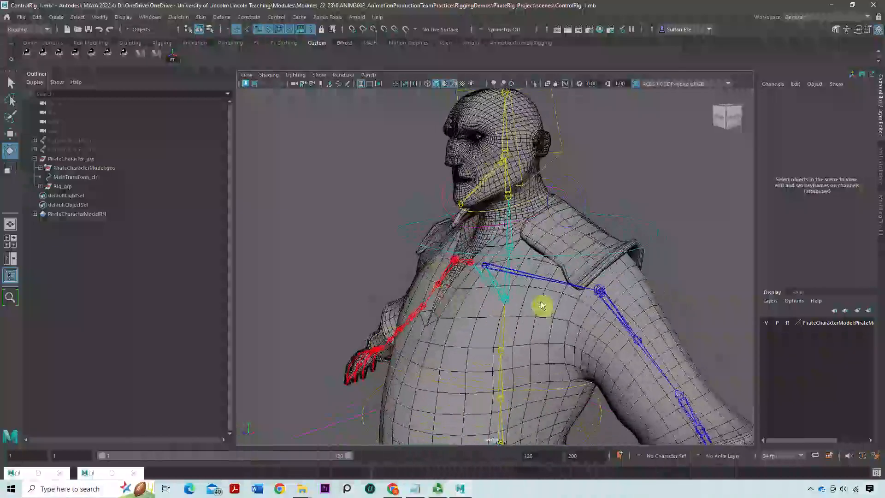
{"action": "scroll", "coordinate": [498, 309], "scroll_direction": "down", "scroll_amount": 7}
{"action": "middle_click_drag", "start_coordinate": [494, 312], "coordinate": [482, 259], "text": "alt"}
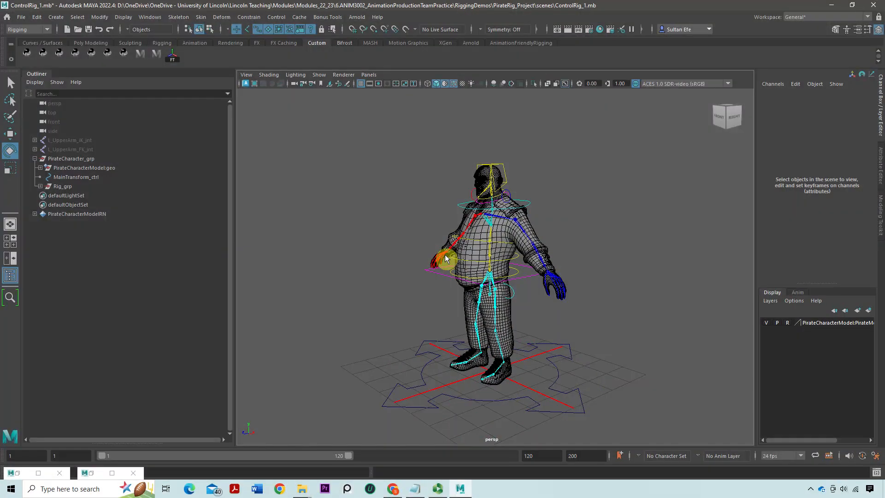
{"action": "left_click", "coordinate": [437, 488]}
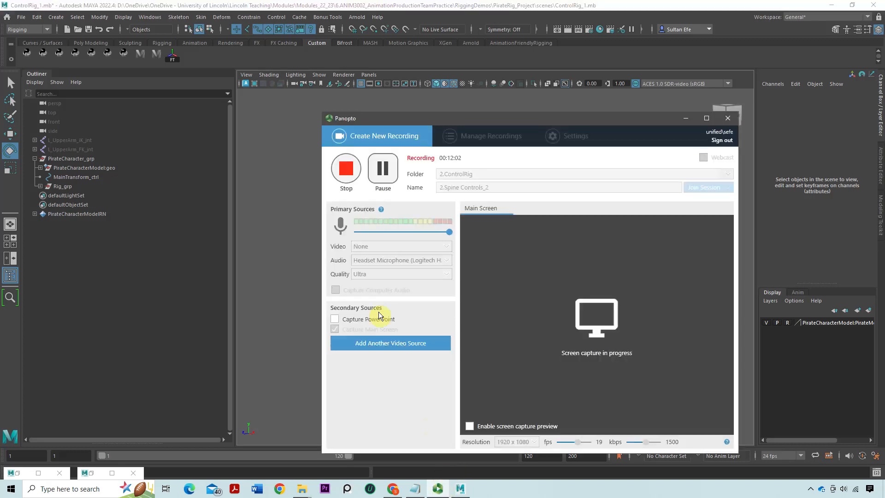